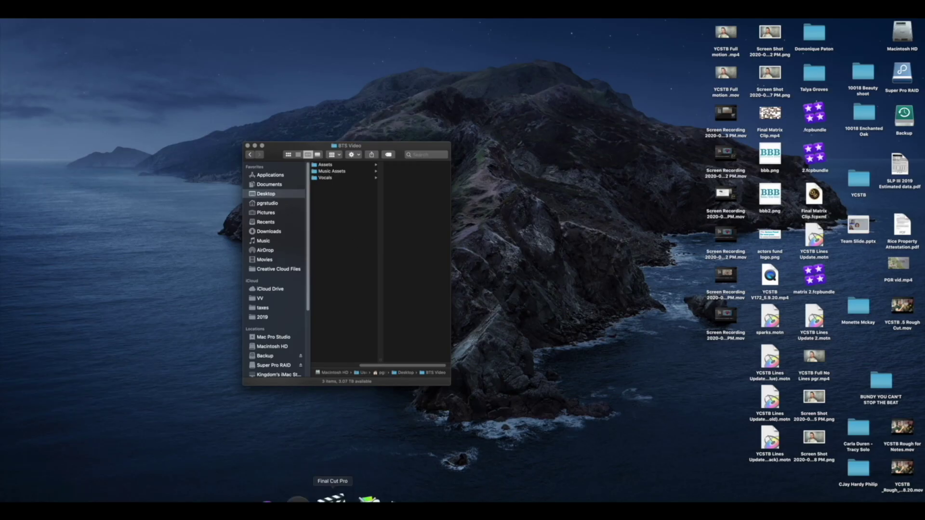
Open Final Cut Pro and rename the dated event in the BTS FCP library as Vocals 1.
{"action": "left_click", "coordinate": [337, 501]}
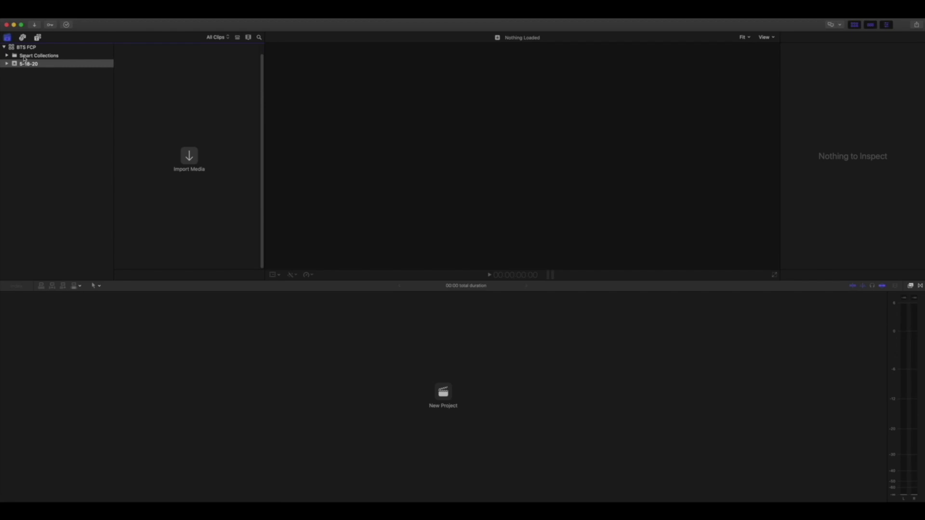
{"action": "left_click", "coordinate": [39, 47]}
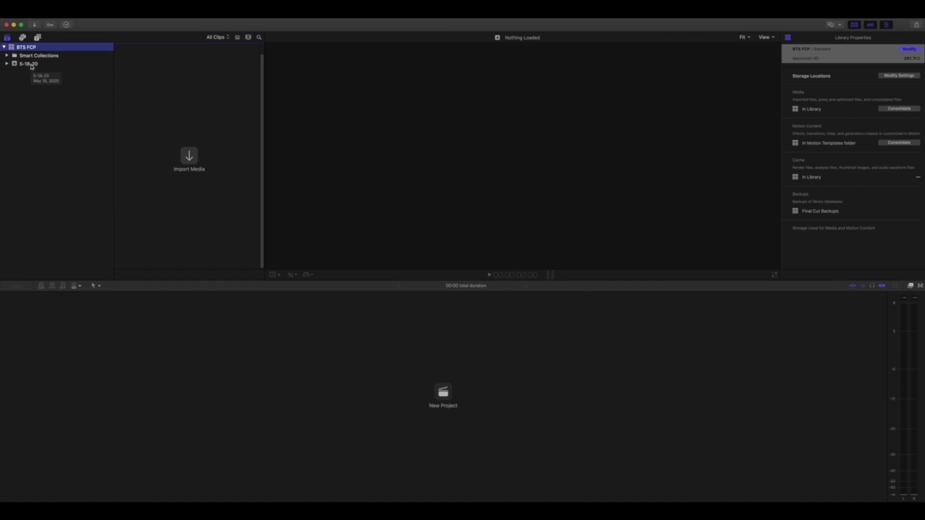
{"action": "left_click", "coordinate": [31, 66]}
{"action": "left_click", "coordinate": [31, 66]}
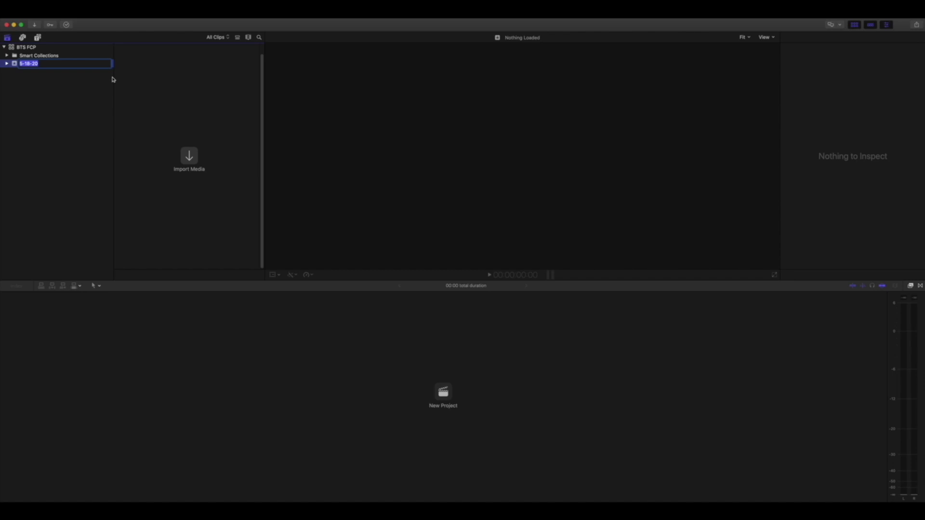
{"action": "type", "text": "Vocals 1"}
{"action": "key", "text": "Return"}
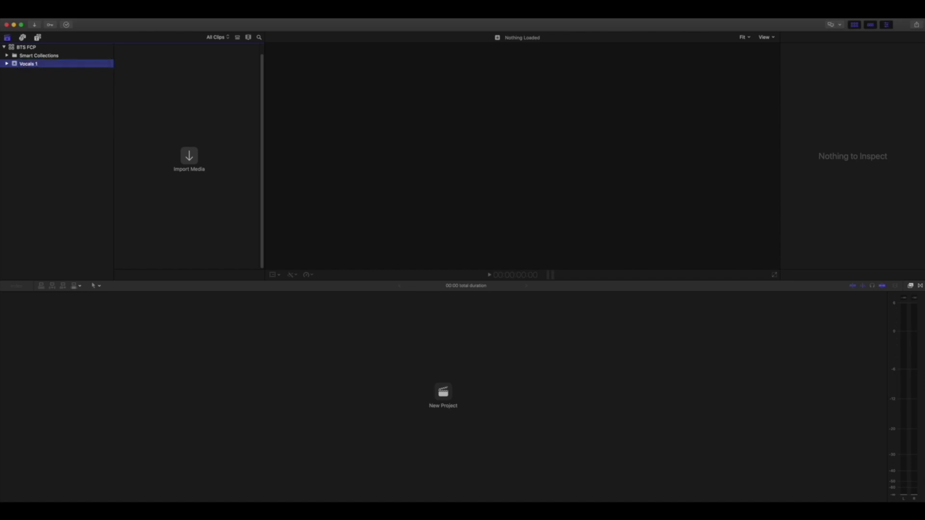
Create a new event named Music in the BTS FCP library.
{"action": "left_click", "coordinate": [62, 12]}
{"action": "mouse_move", "coordinate": [106, 21]}
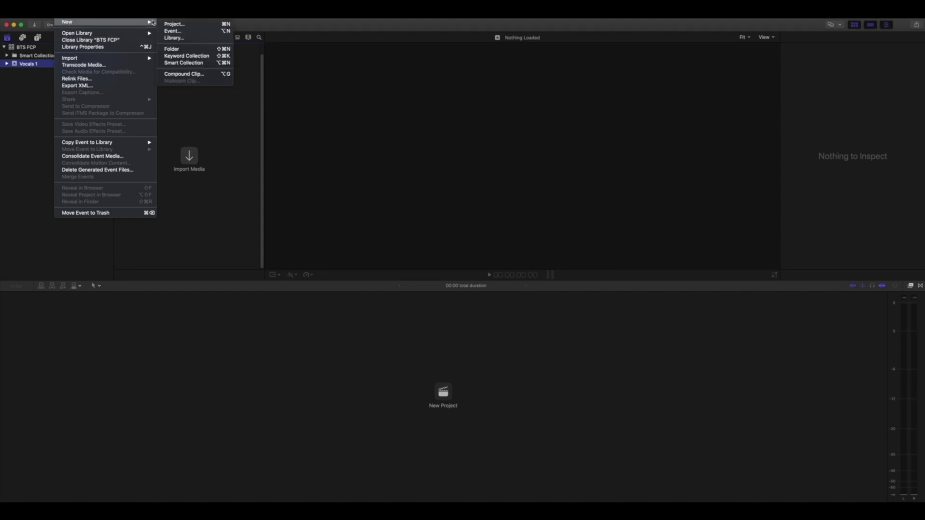
{"action": "left_click", "coordinate": [172, 30]}
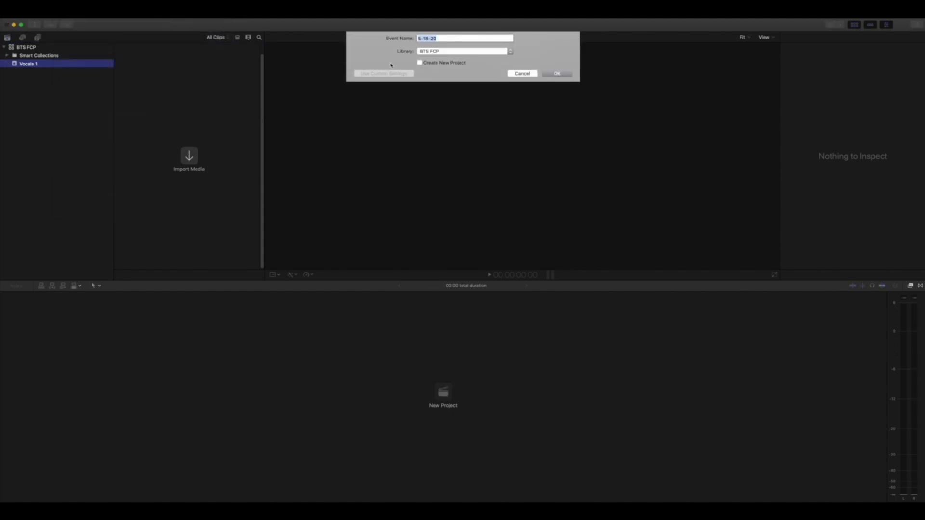
{"action": "type", "text": "Music"}
{"action": "key", "text": "Return"}
Add two more events named Assets and Vocals 2 to the BTS FCP library.
{"action": "left_click", "coordinate": [65, 10]}
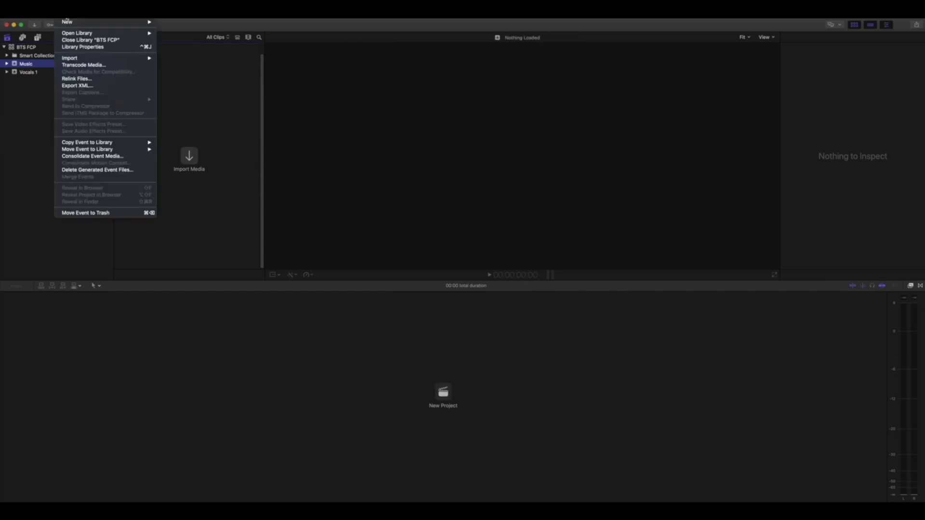
{"action": "mouse_move", "coordinate": [145, 22]}
{"action": "left_click", "coordinate": [176, 32]}
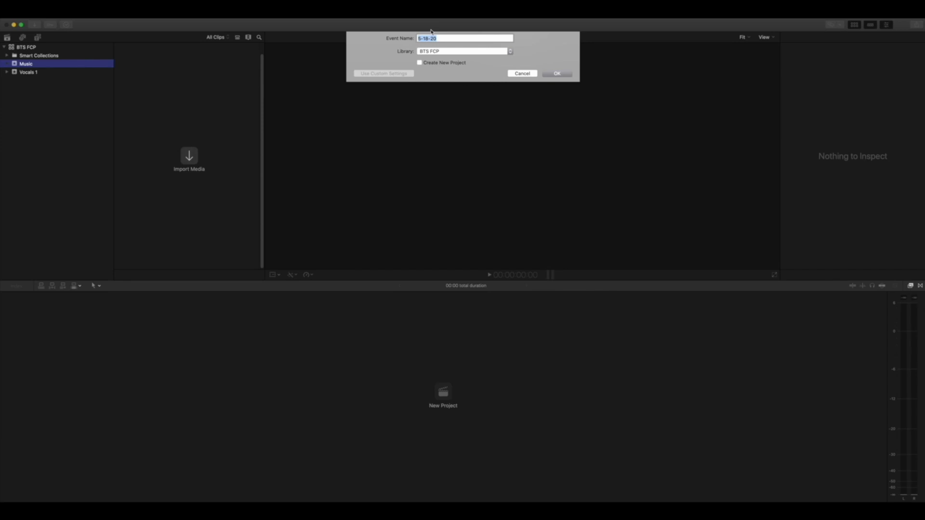
{"action": "key", "text": "Return"}
Import the YCSTB End Only clip from the desktop's BTS Video > Vocals folder into the Vocals 1 event, leaving files in place.
{"action": "left_click", "coordinate": [189, 155]}
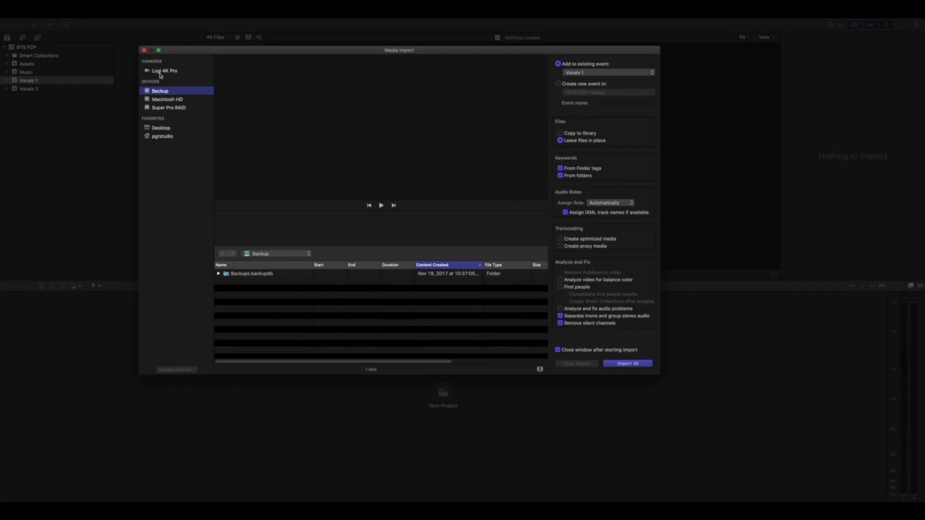
{"action": "left_click", "coordinate": [166, 126]}
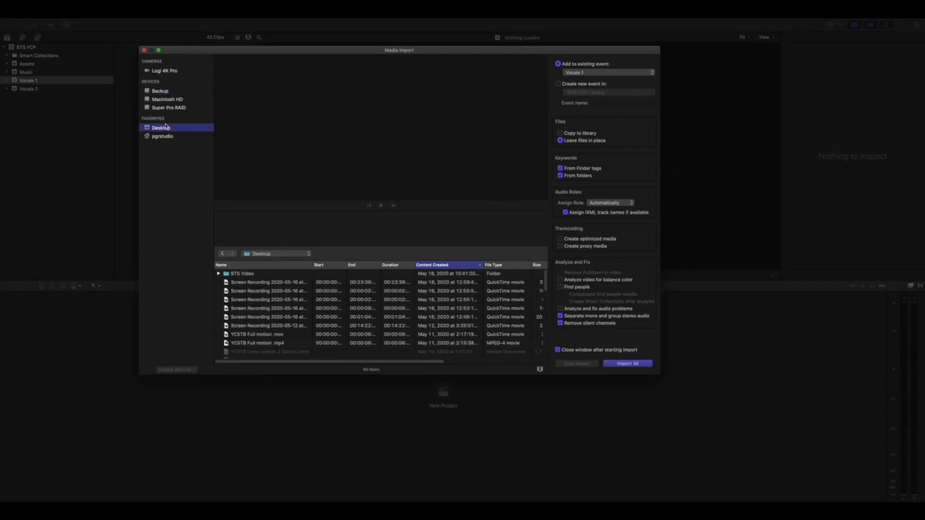
{"action": "left_click", "coordinate": [219, 274]}
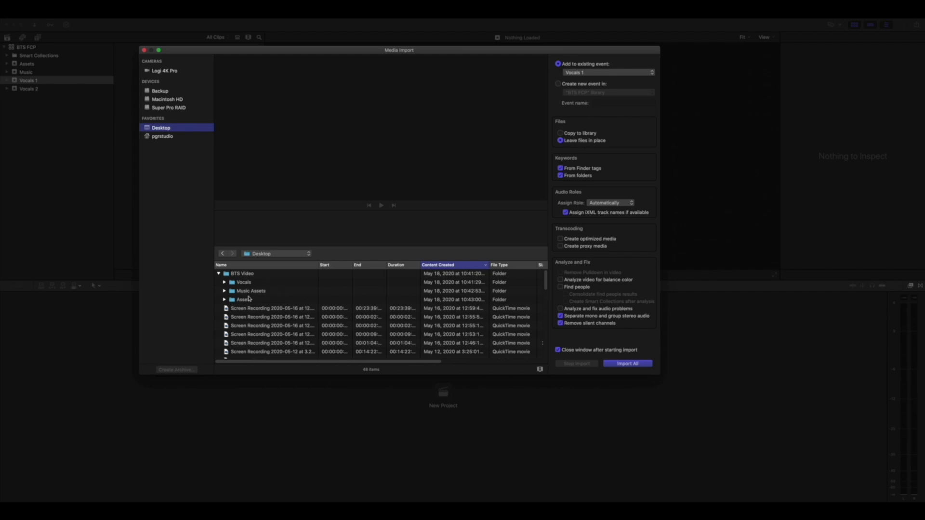
{"action": "left_click", "coordinate": [224, 282]}
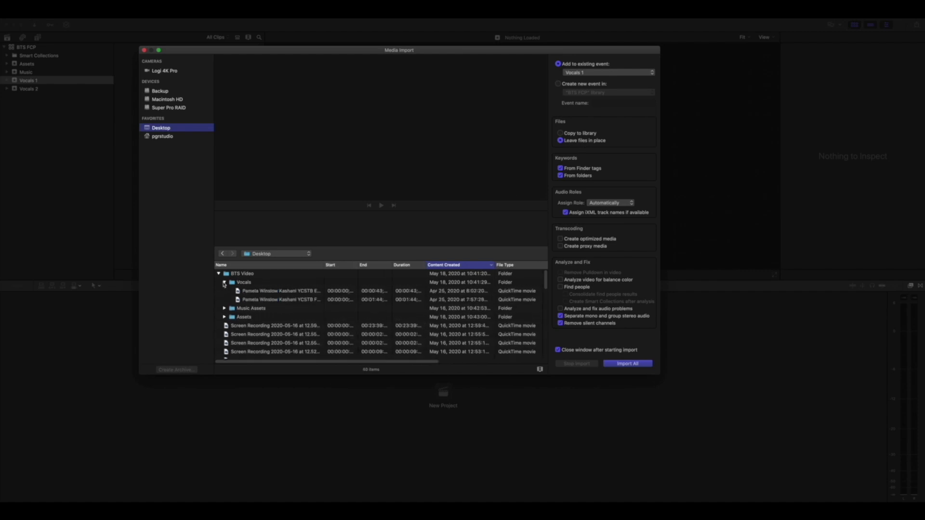
{"action": "left_click", "coordinate": [254, 292]}
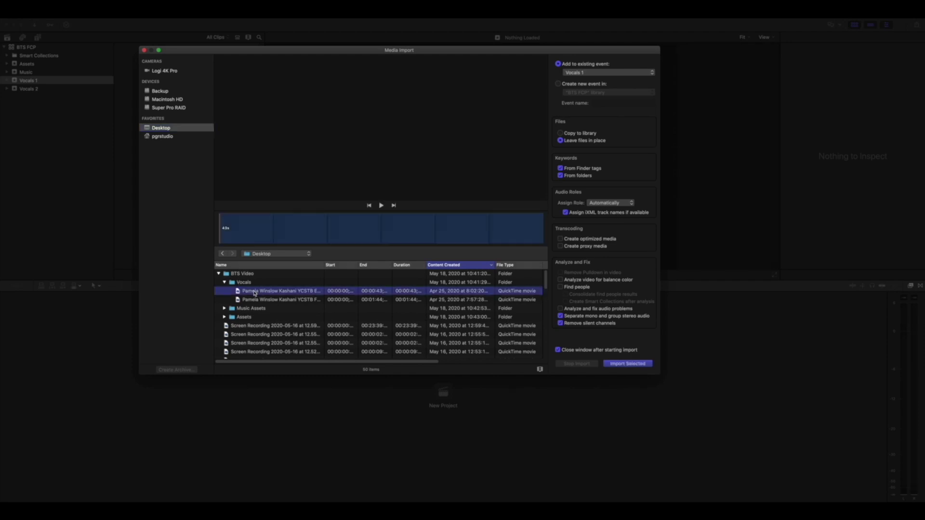
{"action": "left_click", "coordinate": [617, 365]}
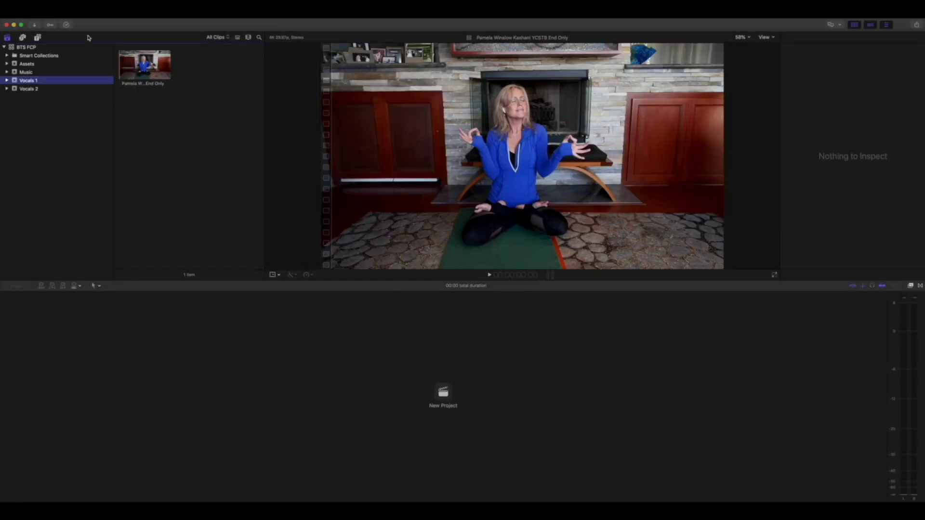
{"action": "mouse_move", "coordinate": [50, 501]}
{"action": "left_click", "coordinate": [14, 499]}
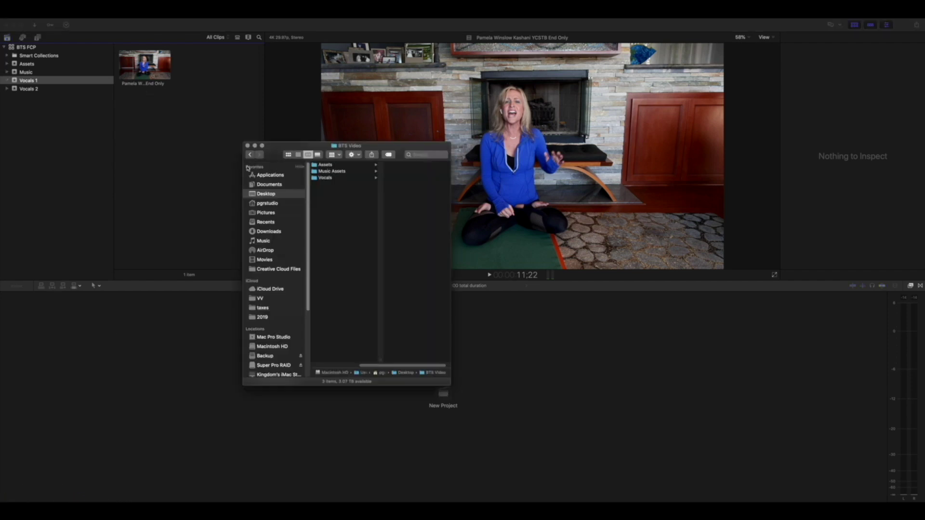
{"action": "left_click", "coordinate": [248, 145]}
Open the conservancy lib library and look through its drone clips.
{"action": "left_click", "coordinate": [27, 89]}
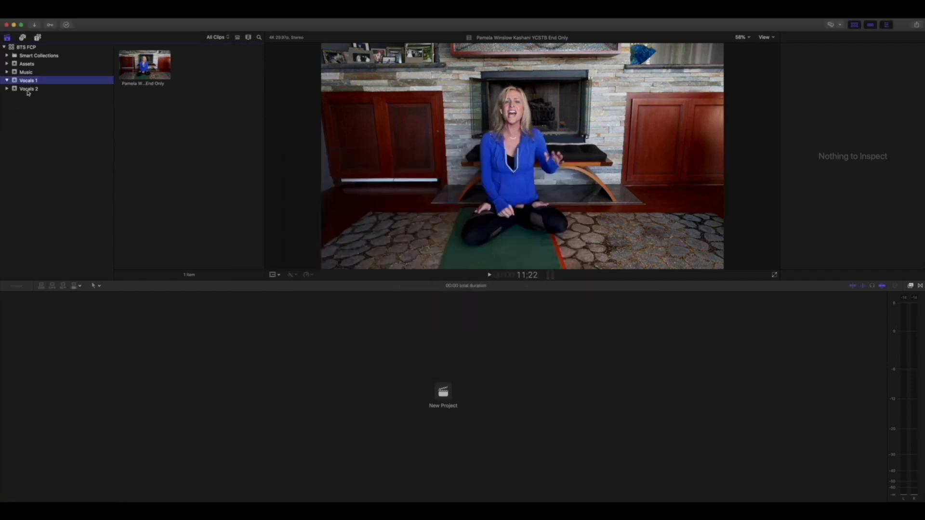
{"action": "left_click", "coordinate": [30, 499]}
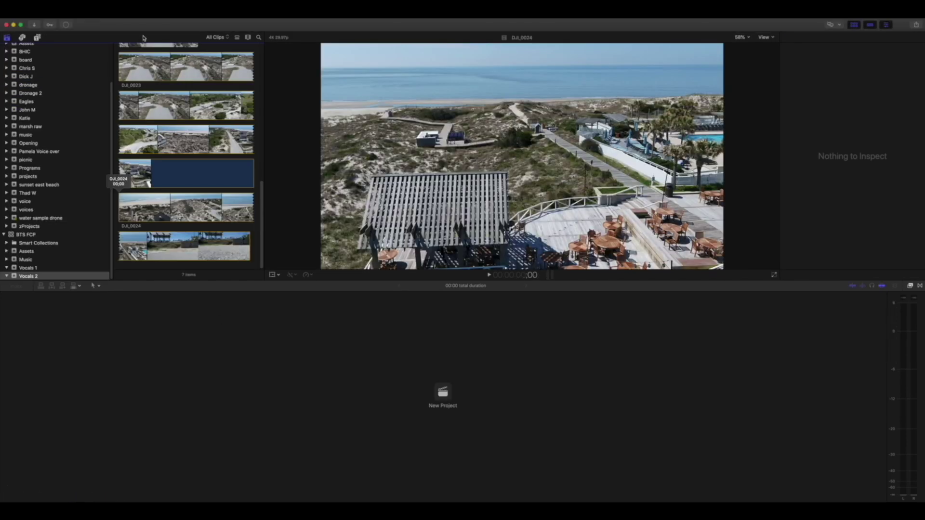
{"action": "scroll", "coordinate": [170, 100], "scroll_direction": "down", "scroll_amount": 5}
{"action": "scroll", "coordinate": [170, 100], "scroll_direction": "up", "scroll_amount": 3}
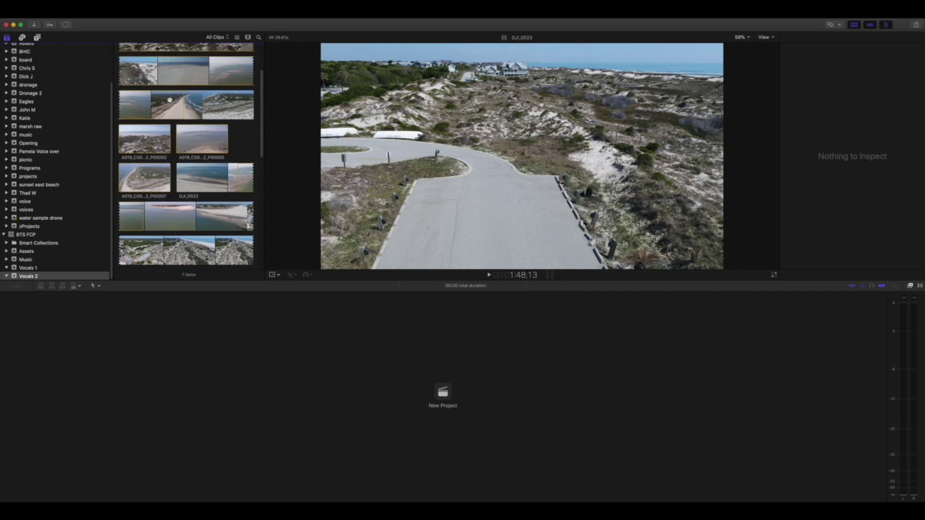
Create the YouTube Tutorial project in a new zProjects event of BTS FCP and place the Vocals 1 clip in its timeline.
{"action": "left_click", "coordinate": [29, 276]}
{"action": "left_click", "coordinate": [65, 10]}
{"action": "mouse_move", "coordinate": [96, 21]}
{"action": "left_click", "coordinate": [171, 23]}
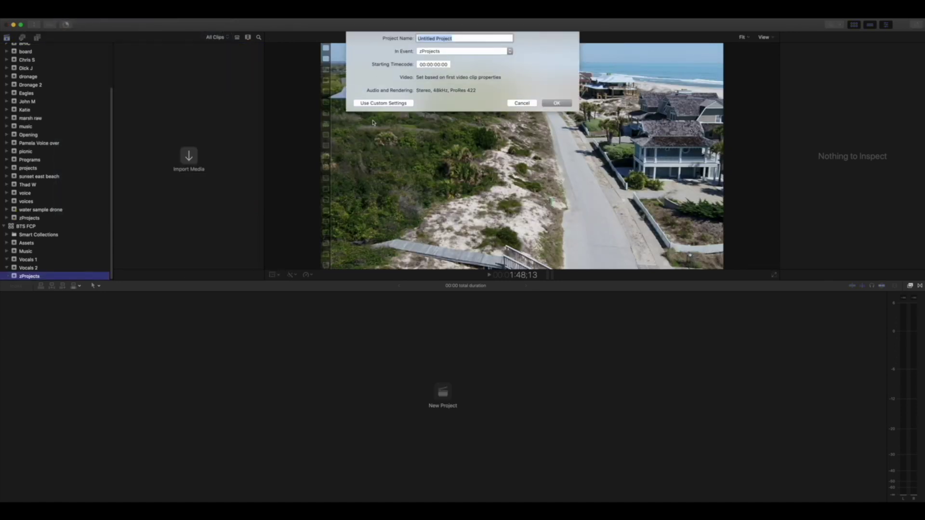
{"action": "type", "text": "kouTube"}
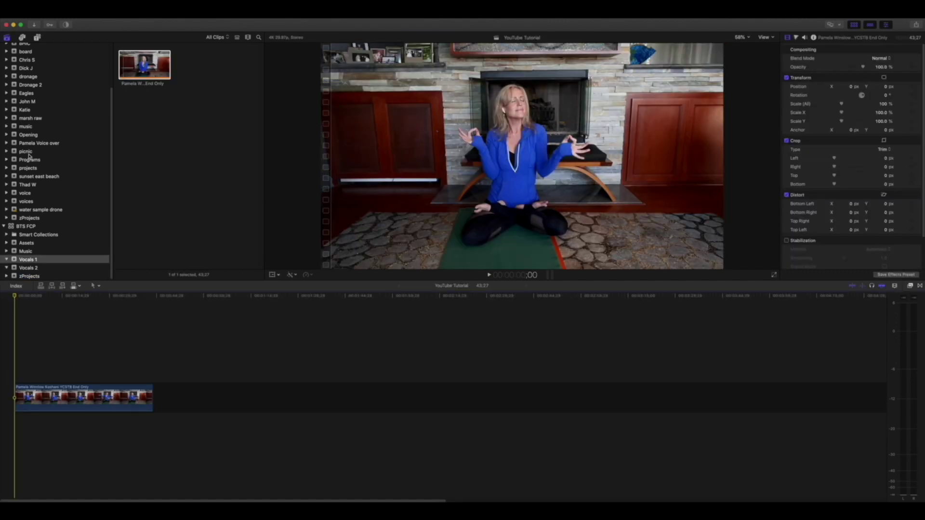
Collapse the conservancy lib library and put the playhead at the start of the YouTube Tutorial timeline.
{"action": "scroll", "coordinate": [32, 157], "scroll_direction": "up", "scroll_amount": 4}
{"action": "left_click", "coordinate": [3, 46]}
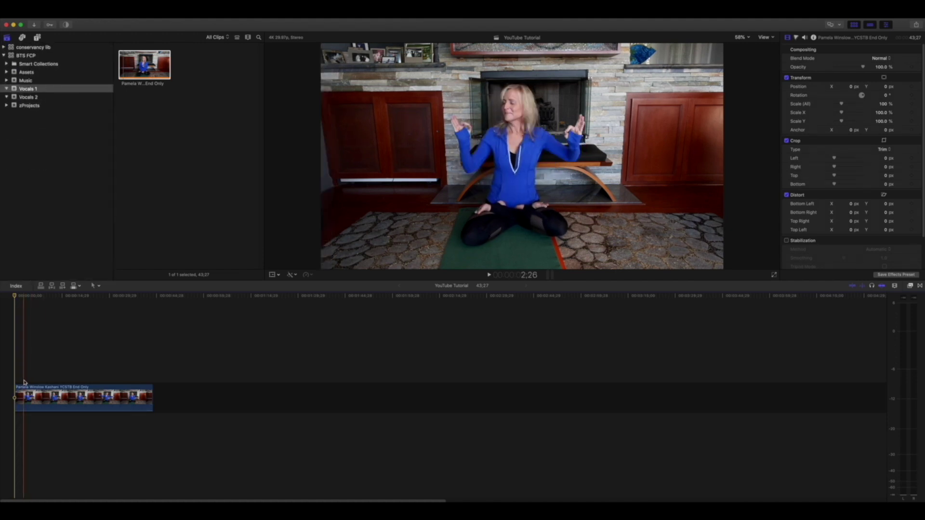
{"action": "left_click", "coordinate": [76, 405]}
{"action": "left_click", "coordinate": [2, 376]}
{"action": "key", "text": "super+4"}
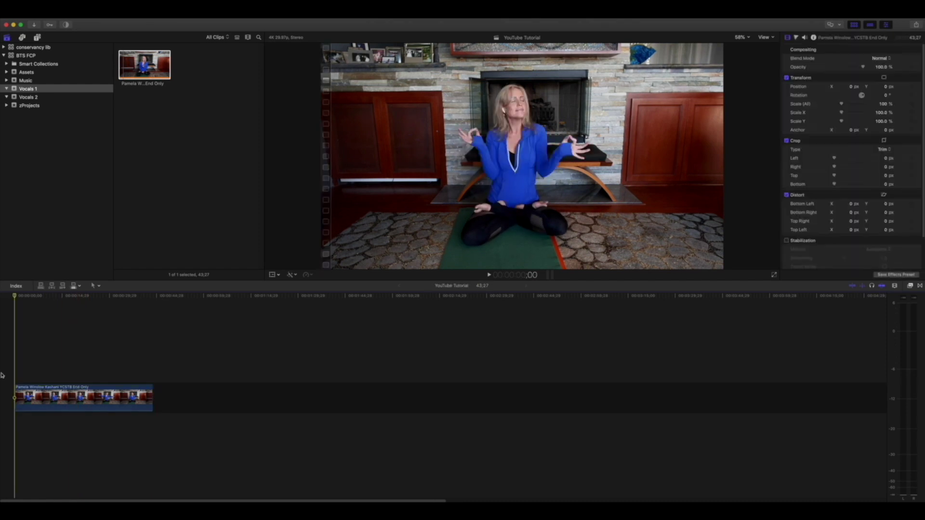
Show the installed effects, search them for "grid" and pick the first grid effect.
{"action": "left_click", "coordinate": [909, 286]}
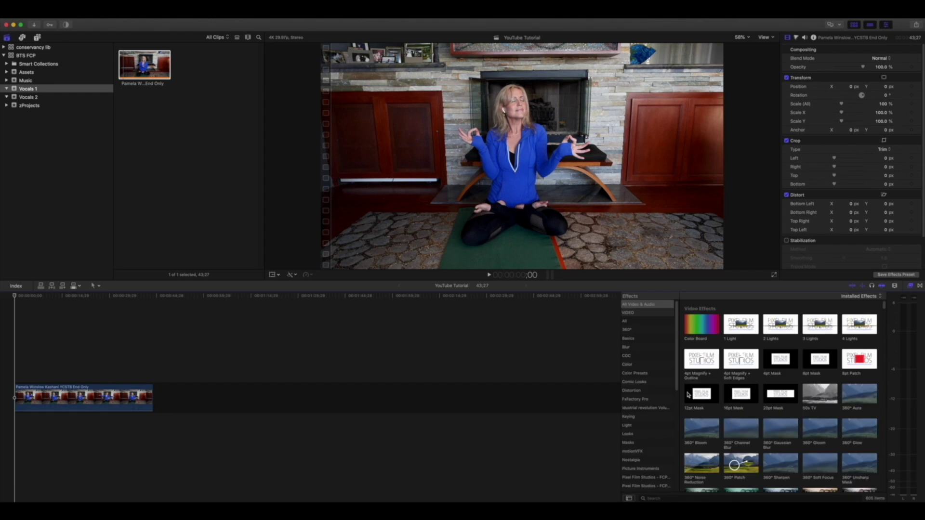
{"action": "left_click", "coordinate": [656, 499]}
{"action": "type", "text": "grid"}
{"action": "left_click", "coordinate": [716, 318]}
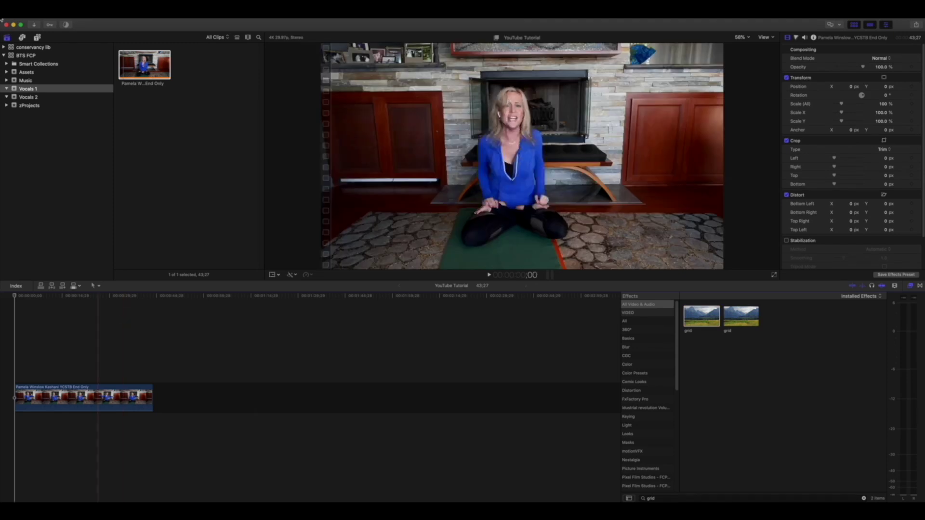
Place a Basic Title above the clip, spanning its whole length, and apply the second grid effect to it.
{"action": "left_click", "coordinate": [37, 38]}
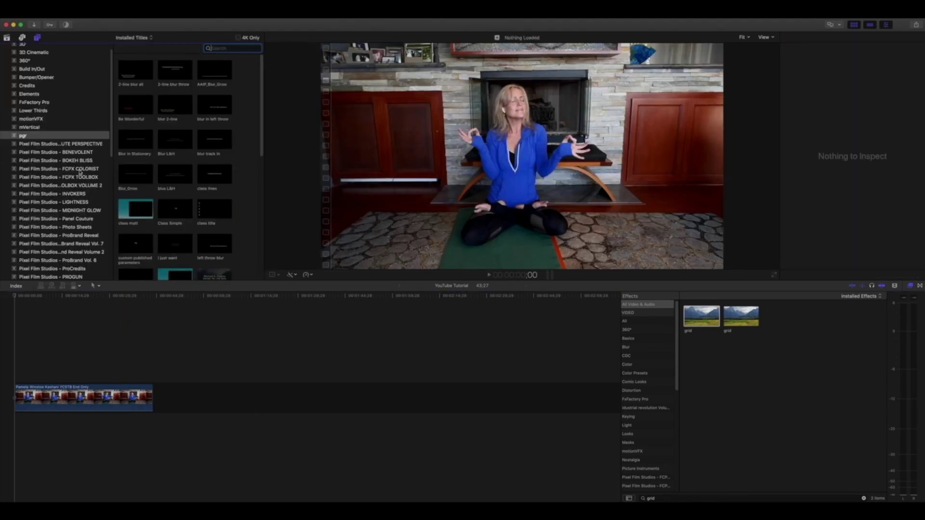
{"action": "left_click", "coordinate": [49, 136]}
{"action": "scroll", "coordinate": [22, 51], "scroll_direction": "up", "scroll_amount": 2}
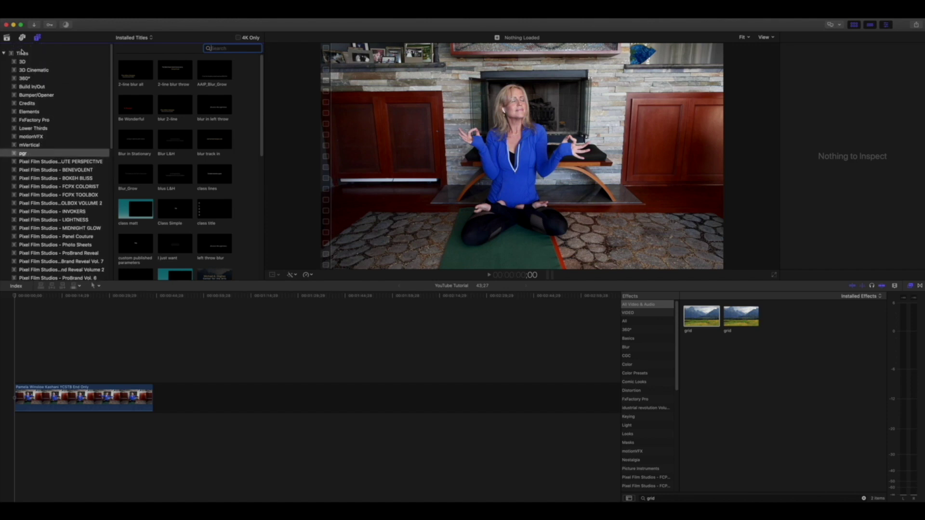
{"action": "left_click", "coordinate": [22, 48]}
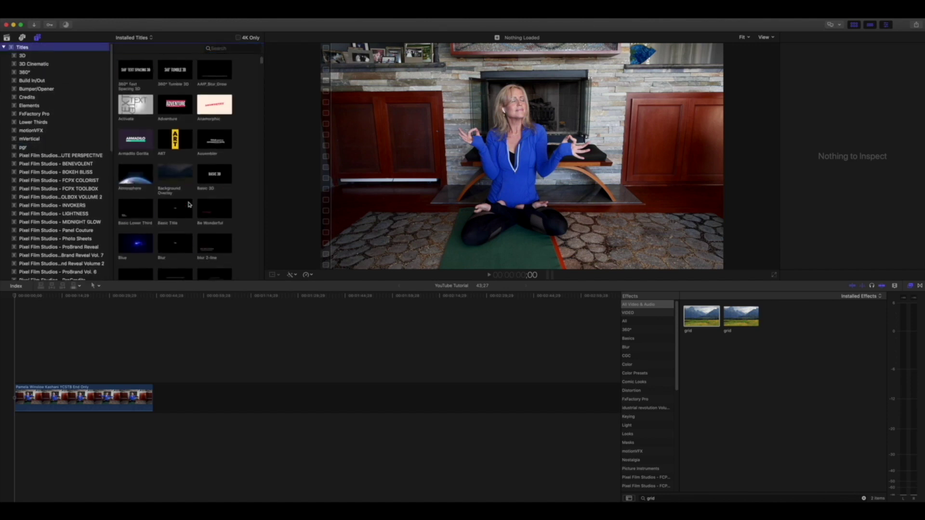
{"action": "left_click_drag", "start_coordinate": [189, 205], "coordinate": [79, 378]}
{"action": "left_click", "coordinate": [46, 347]}
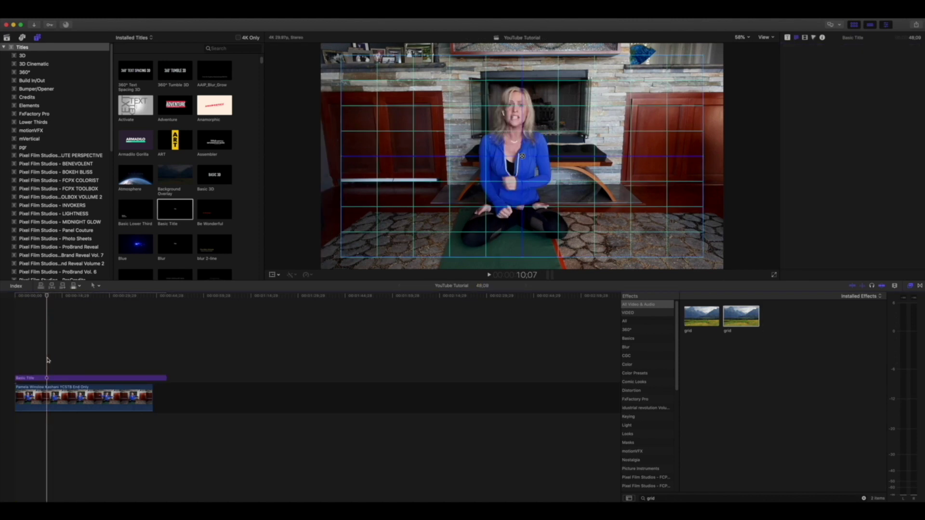
Examine the Basic Title's published parameters, text settings and grid effect settings.
{"action": "left_click", "coordinate": [64, 379]}
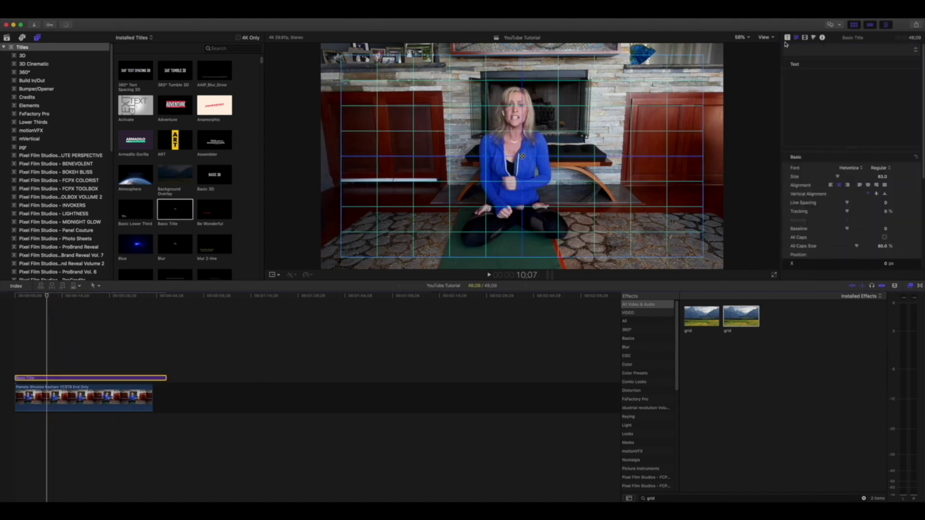
{"action": "left_click", "coordinate": [787, 38]}
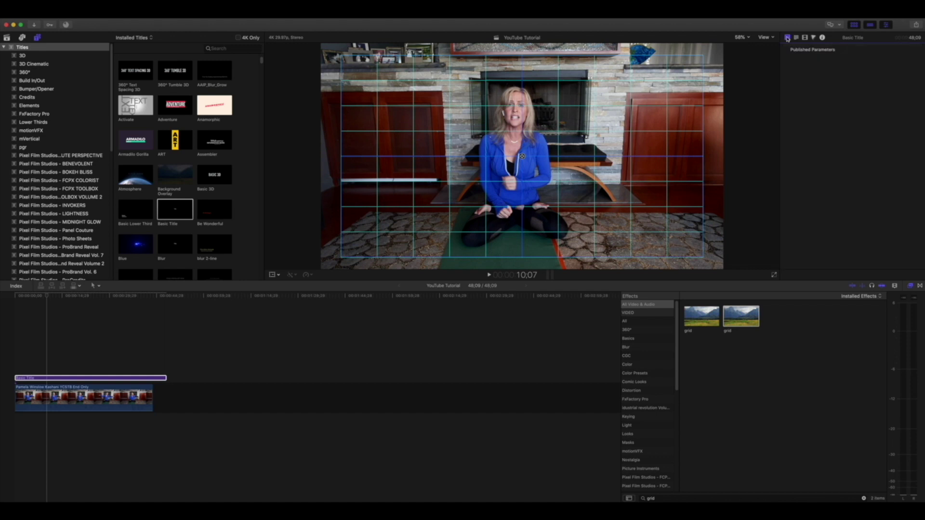
{"action": "left_click", "coordinate": [796, 38]}
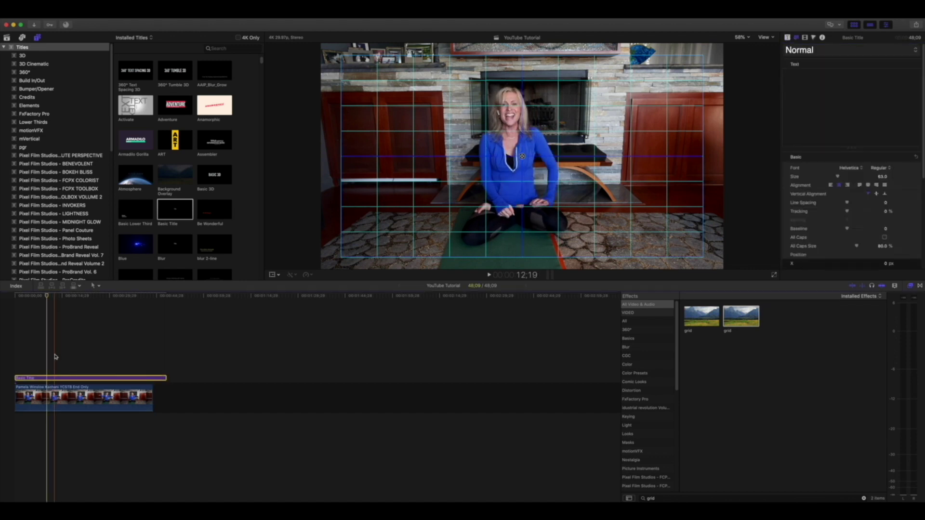
{"action": "left_click", "coordinate": [805, 38]}
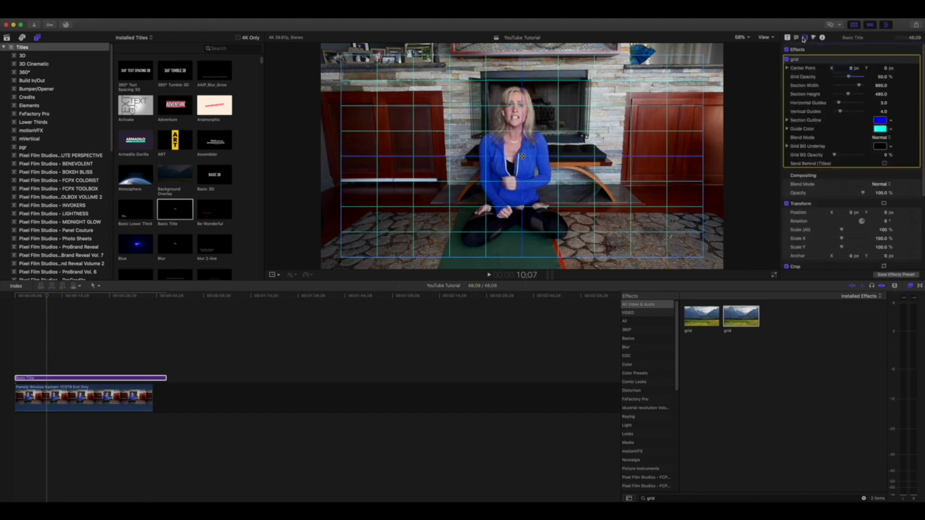
Check the grid overlay at about 7 seconds into the title and return the playhead to the beginning.
{"action": "left_click", "coordinate": [60, 379]}
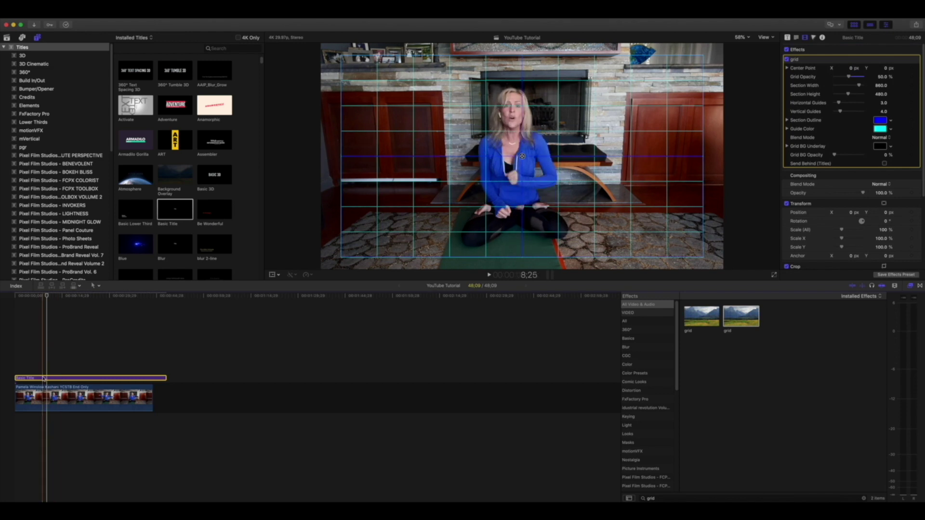
{"action": "left_click", "coordinate": [37, 381]}
{"action": "left_click", "coordinate": [37, 379]}
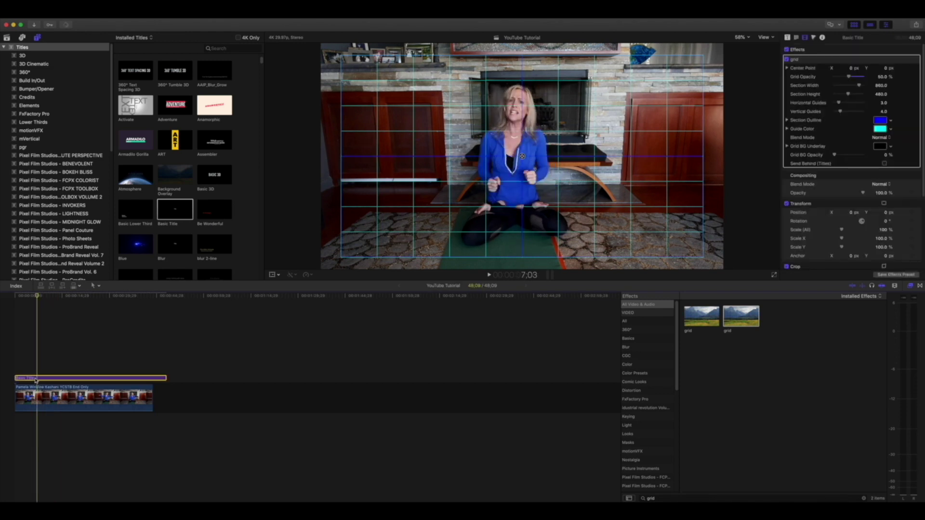
{"action": "left_click", "coordinate": [11, 313]}
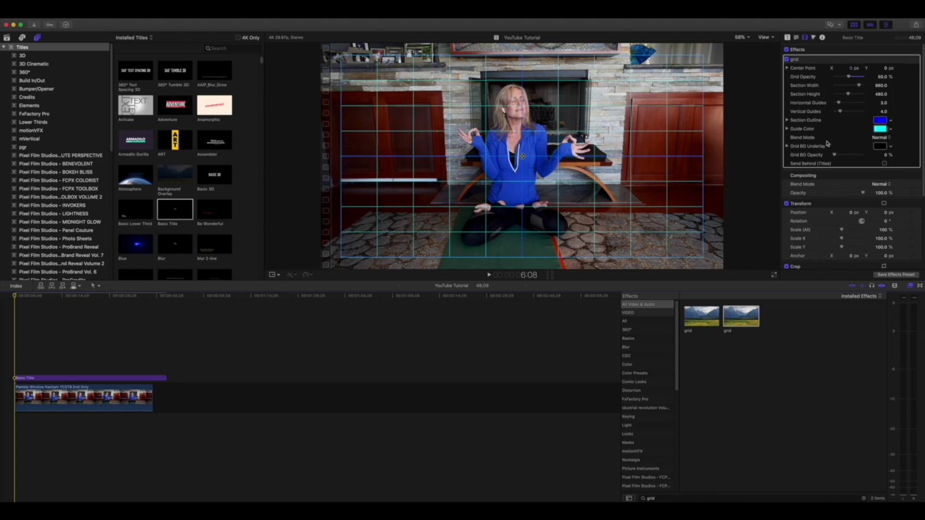
Set the title's grid opacity to 100%, section width to 955 and section height to 534 so the grid fills the frame.
{"action": "left_click_drag", "start_coordinate": [848, 78], "coordinate": [870, 78]}
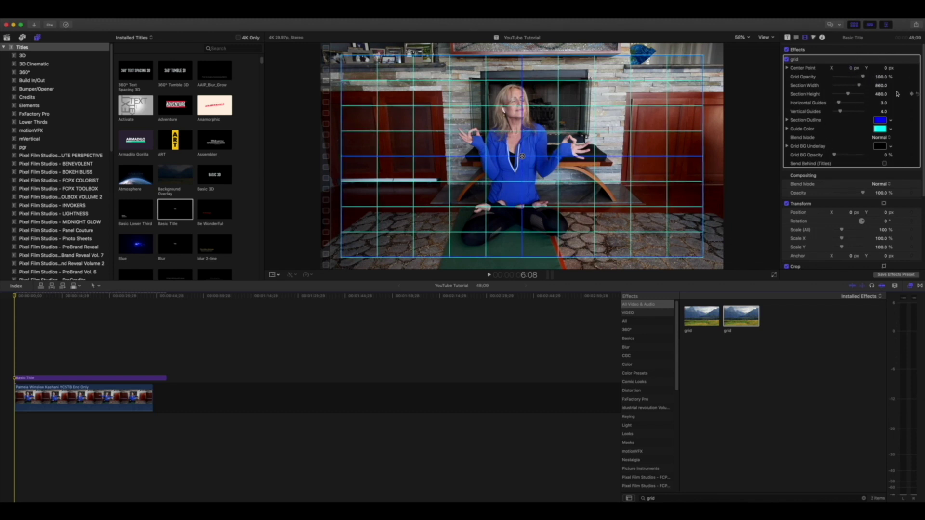
{"action": "scroll", "coordinate": [886, 88], "scroll_direction": "down", "scroll_amount": 1}
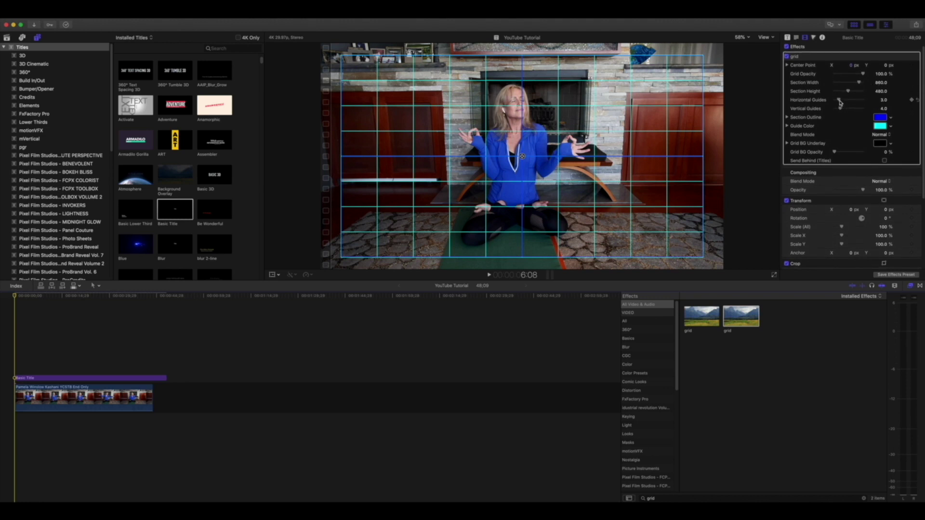
{"action": "left_click_drag", "start_coordinate": [861, 85], "coordinate": [864, 85]}
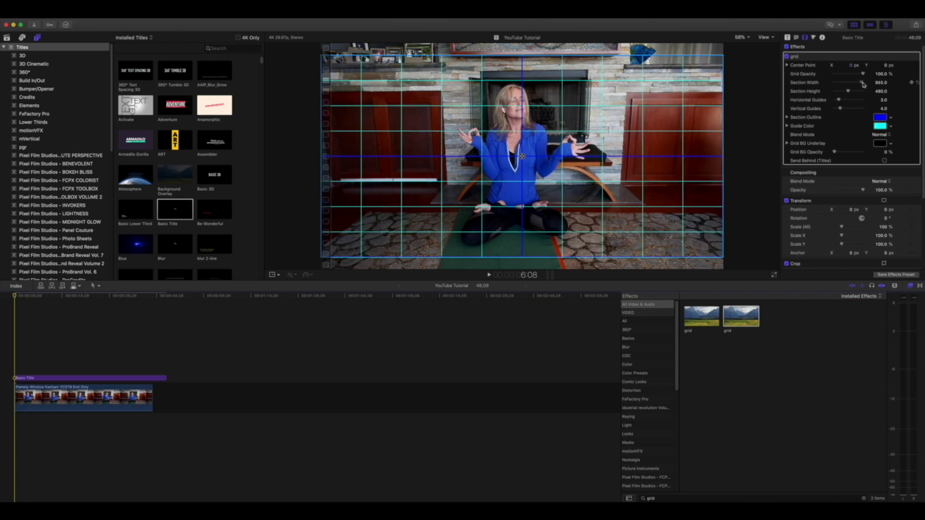
{"action": "left_click_drag", "start_coordinate": [849, 92], "coordinate": [849, 92]}
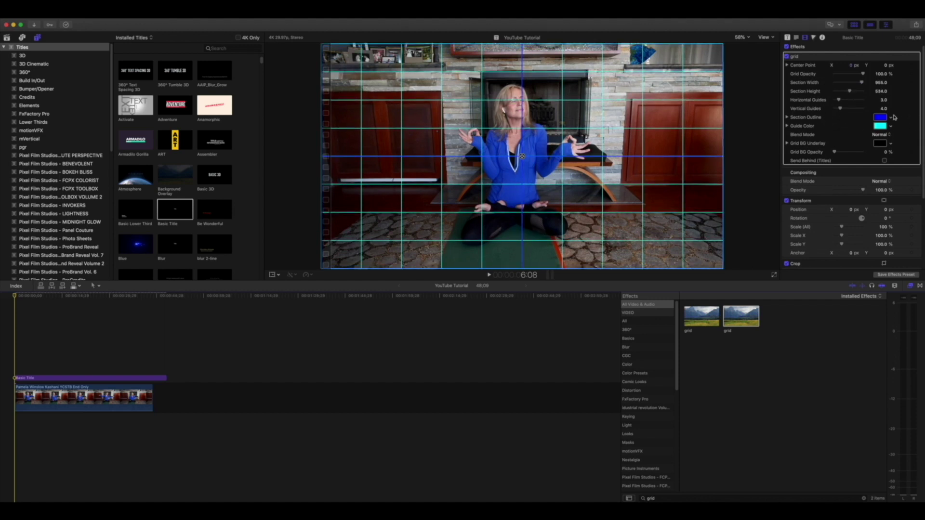
Make the grid's section outline and guide colours white, and set horizontal guides to 5.44 and vertical guides to 6.44.
{"action": "left_click", "coordinate": [891, 117]}
{"action": "left_click", "coordinate": [834, 129]}
{"action": "mouse_move", "coordinate": [834, 130]}
{"action": "left_mouse_down"}
{"action": "mouse_move", "coordinate": [879, 127]}
{"action": "mouse_move", "coordinate": [835, 127]}
{"action": "left_mouse_up"}
{"action": "left_click", "coordinate": [890, 126]}
{"action": "left_click", "coordinate": [835, 137]}
{"action": "left_click", "coordinate": [836, 138]}
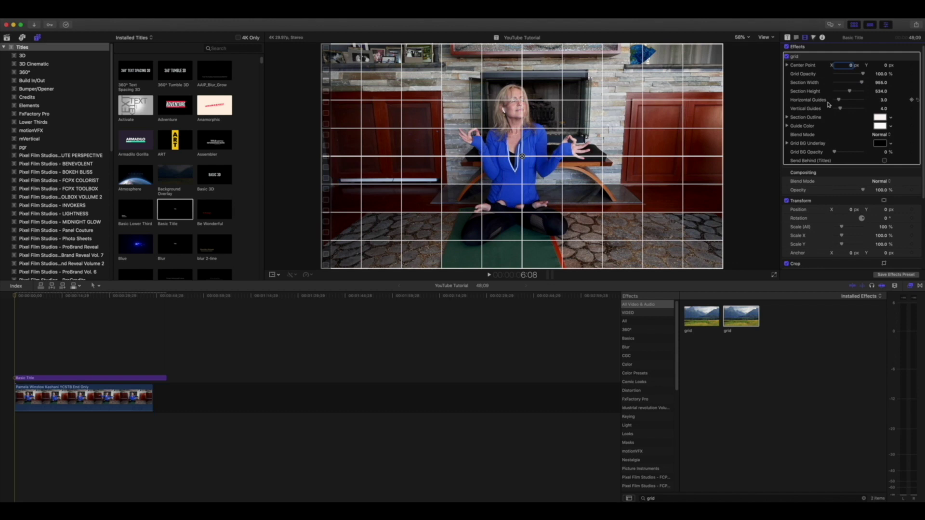
{"action": "left_click_drag", "start_coordinate": [839, 100], "coordinate": [841, 112]}
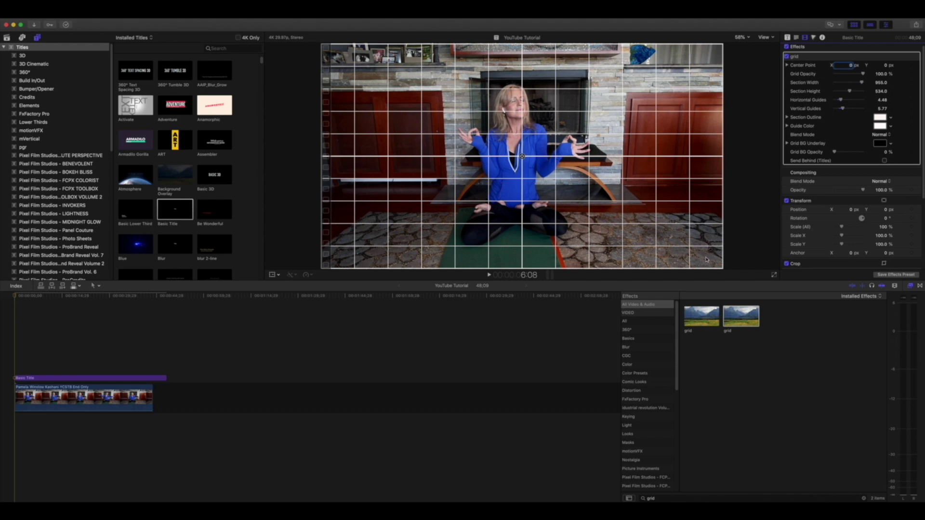
{"action": "left_click_drag", "start_coordinate": [840, 102], "coordinate": [844, 108]}
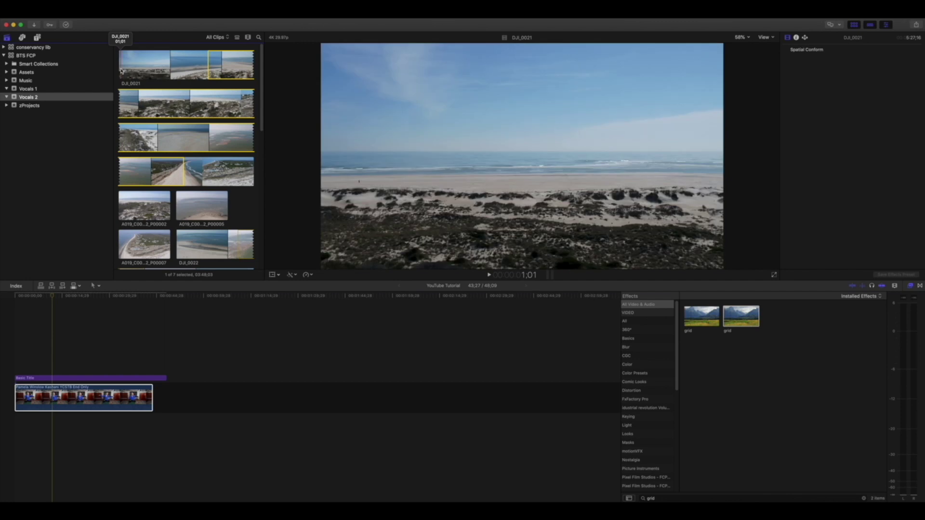
Connect the DJI_0021 clip above the vocal clip and trim off everything past the vocal clip's end.
{"action": "left_click", "coordinate": [121, 71]}
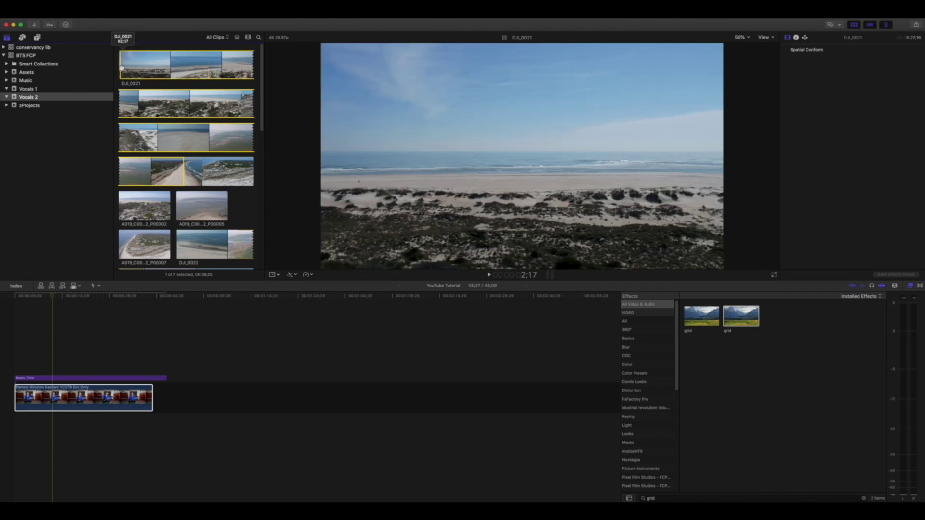
{"action": "left_click_drag", "start_coordinate": [113, 68], "coordinate": [119, 68]}
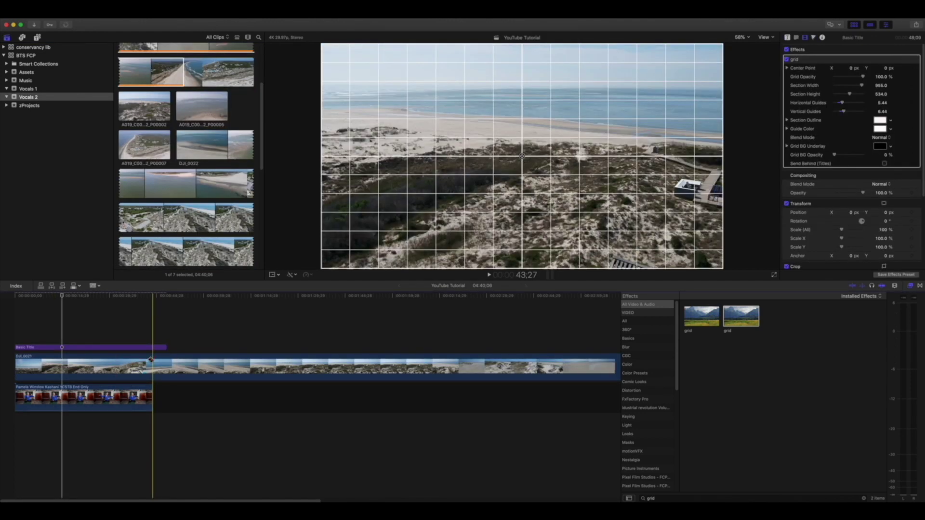
{"action": "left_click", "coordinate": [152, 362]}
{"action": "left_click", "coordinate": [174, 370]}
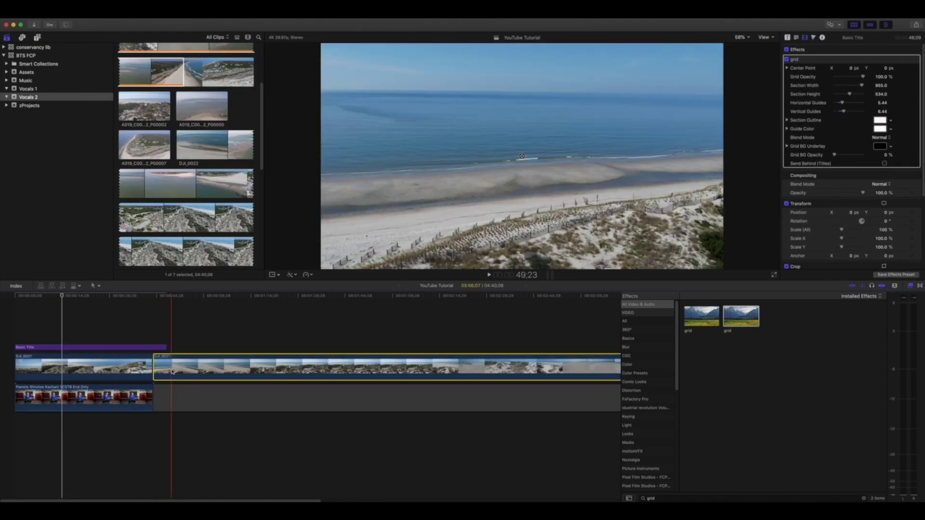
{"action": "key", "text": "Delete"}
{"action": "left_click", "coordinate": [169, 397]}
Scale the DJI_0021 clip to 13% and move it into the grid cells in the picture's lower-left corner.
{"action": "left_click", "coordinate": [70, 368]}
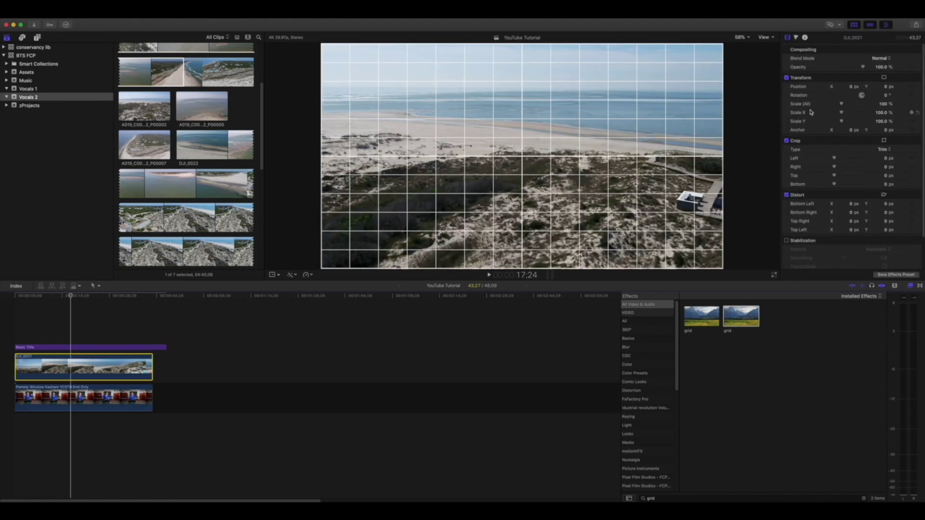
{"action": "left_click", "coordinate": [883, 104]}
{"action": "type", "text": "13"}
{"action": "key", "text": "Return"}
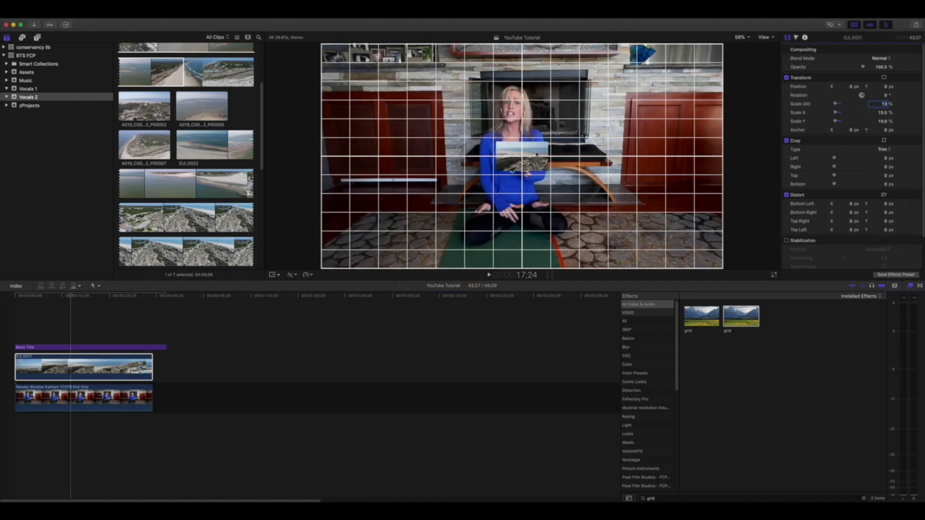
{"action": "left_click", "coordinate": [54, 369]}
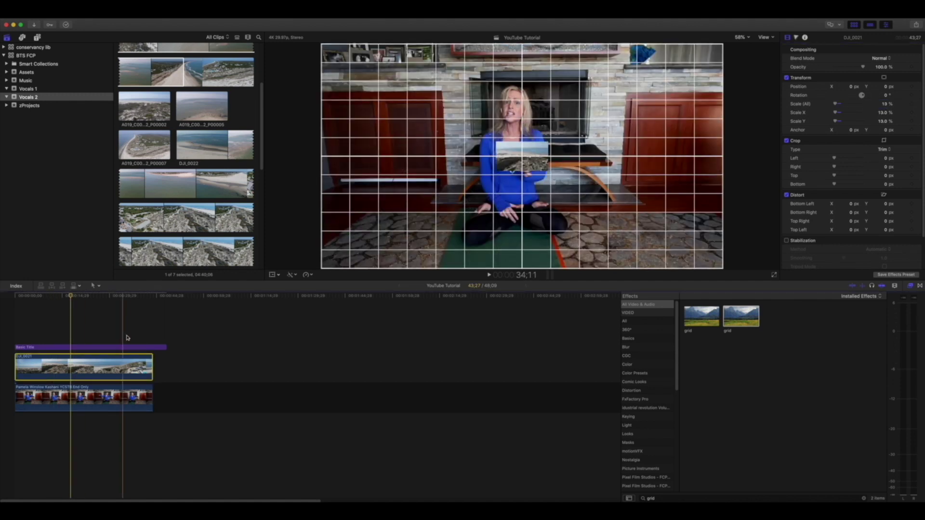
{"action": "left_click", "coordinate": [272, 275]}
{"action": "left_click_drag", "start_coordinate": [522, 156], "coordinate": [338, 251]}
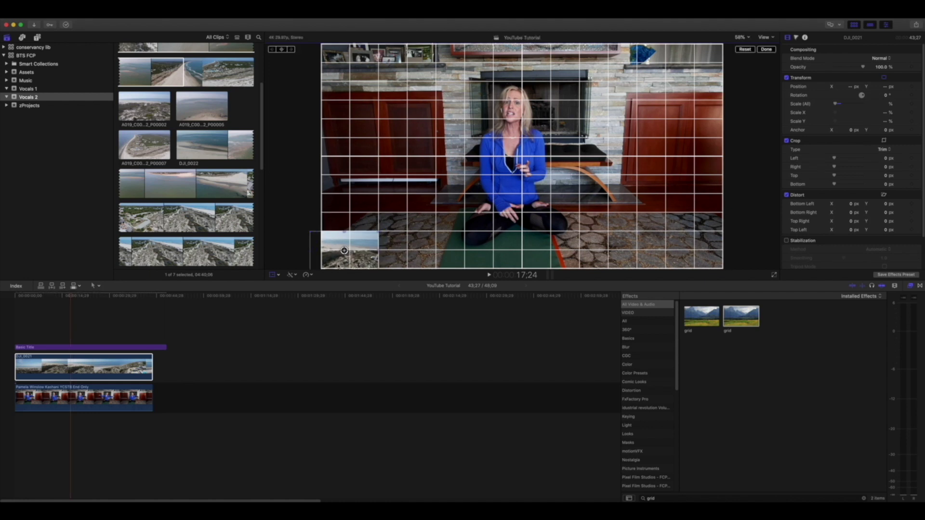
Scale the vocal clip down to about 21% and move it into the upper-left area of the grid.
{"action": "left_click", "coordinate": [57, 410]}
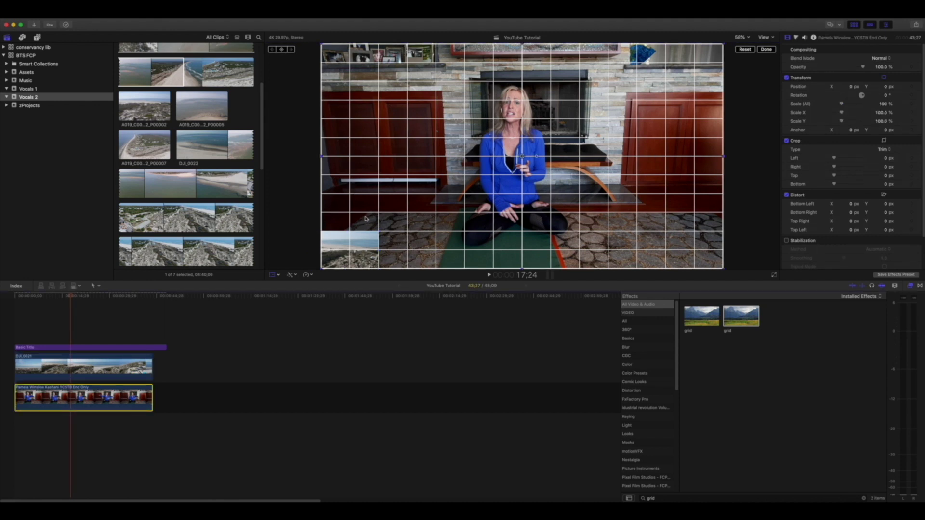
{"action": "left_click", "coordinate": [885, 104]}
{"action": "type", "text": "13"}
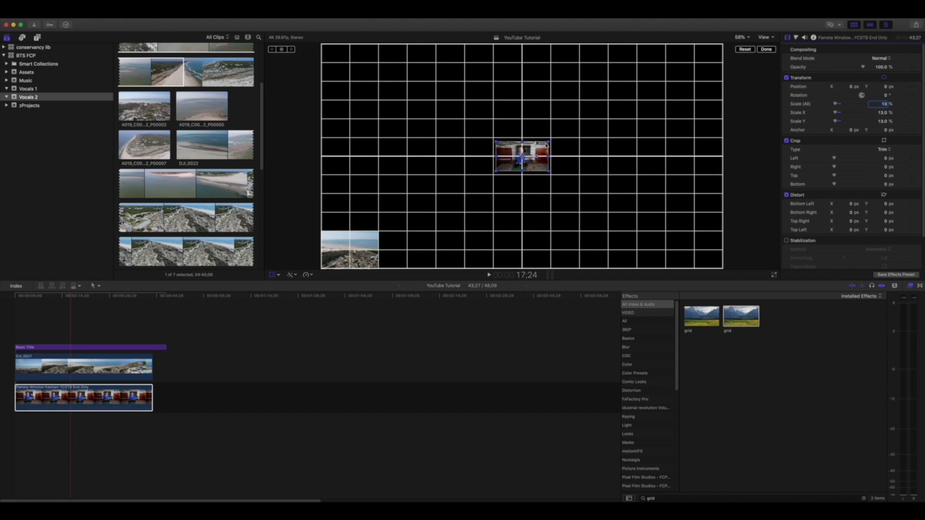
{"action": "left_click_drag", "start_coordinate": [549, 141], "coordinate": [424, 80]}
{"action": "left_click_drag", "start_coordinate": [474, 102], "coordinate": [448, 92]}
Trim the vocal clip's picture to the grid lines, with left about 584, right 625, top 186 and bottom 239 px.
{"action": "right_click", "coordinate": [449, 91]}
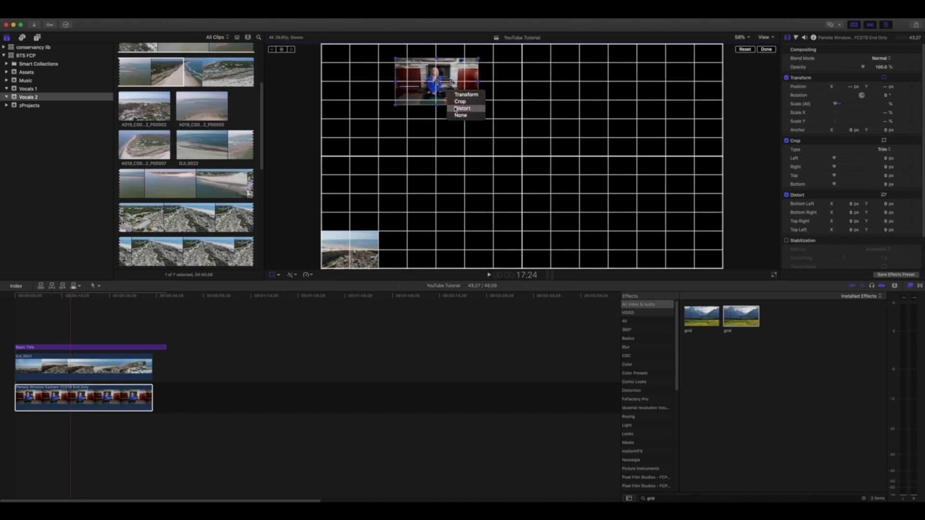
{"action": "left_click", "coordinate": [458, 102]}
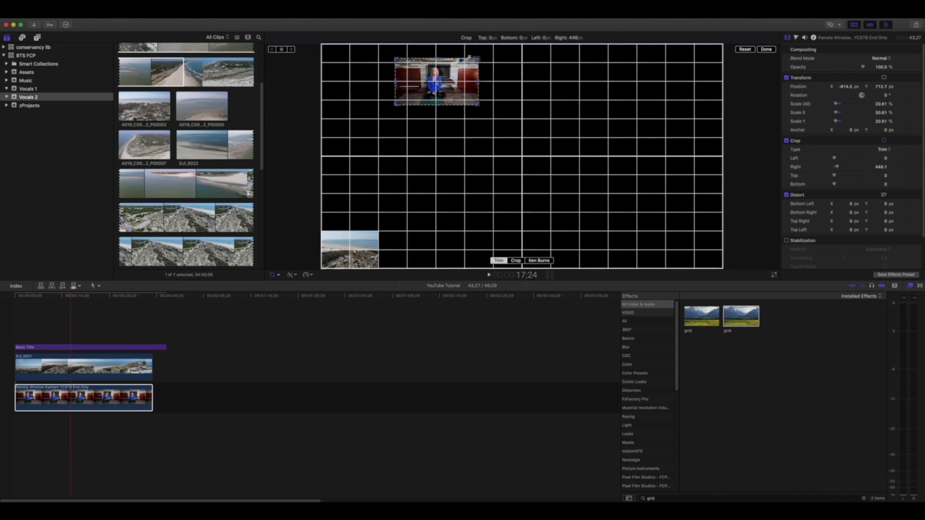
{"action": "left_click_drag", "start_coordinate": [479, 57], "coordinate": [465, 59]}
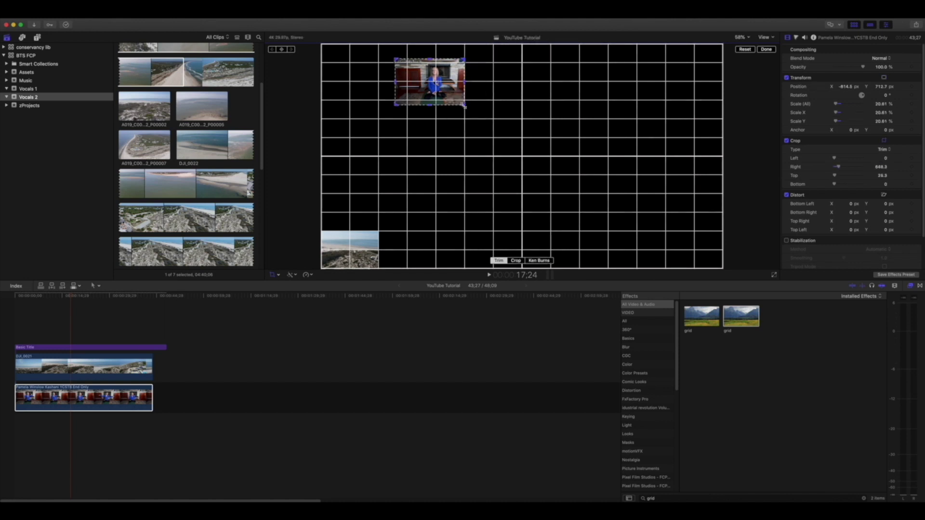
{"action": "left_click_drag", "start_coordinate": [464, 107], "coordinate": [465, 100]}
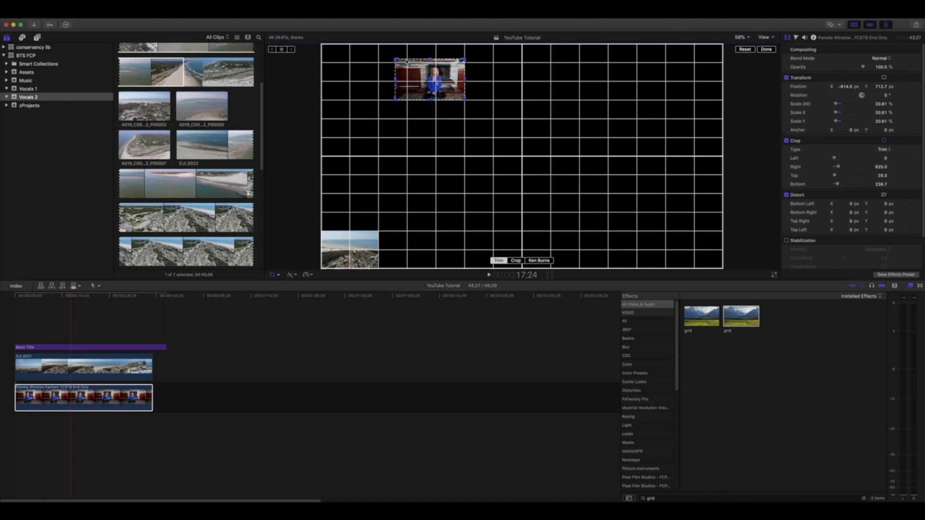
{"action": "left_click_drag", "start_coordinate": [396, 60], "coordinate": [409, 62]}
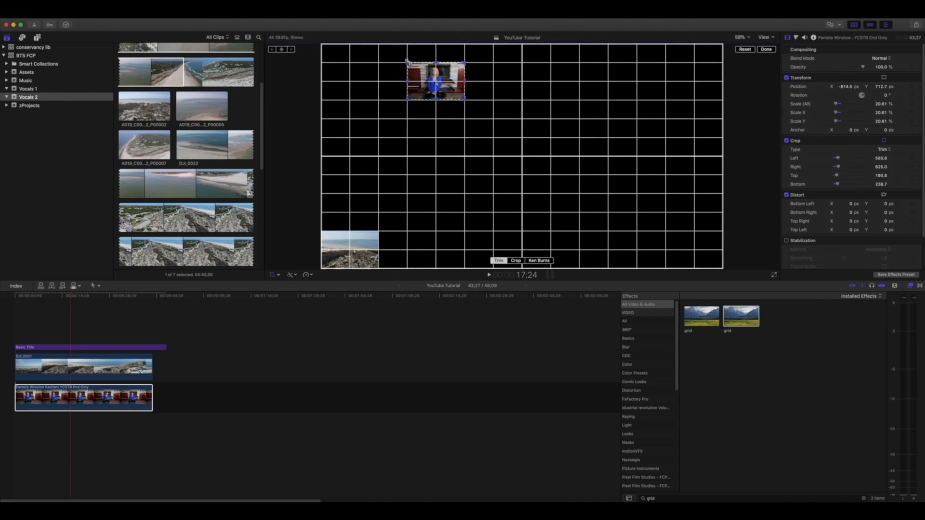
{"action": "left_click", "coordinate": [771, 50]}
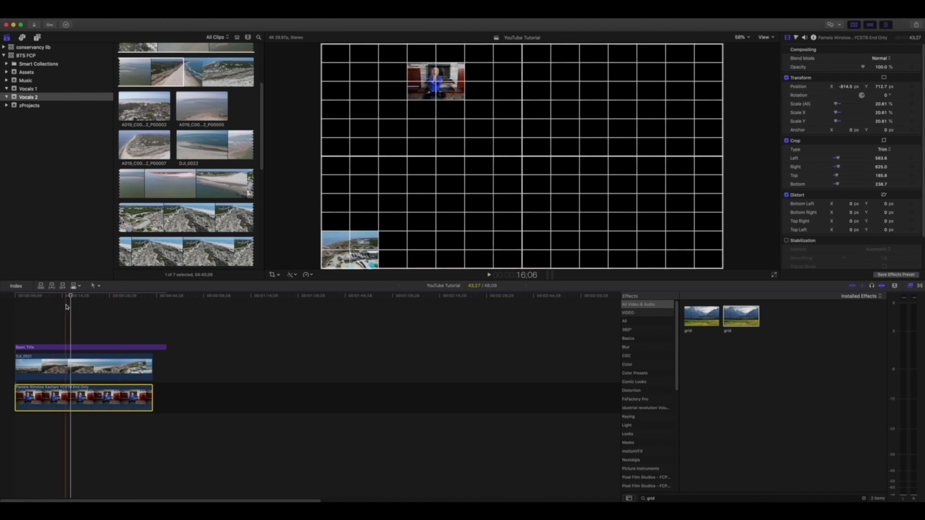
Add the DJI_0023 clip from the Vocals 2 event above the DJI_0021 clip at the start of the timeline.
{"action": "scroll", "coordinate": [186, 159], "scroll_direction": "down", "scroll_amount": 5}
{"action": "left_click", "coordinate": [113, 422]}
{"action": "left_click", "coordinate": [113, 399]}
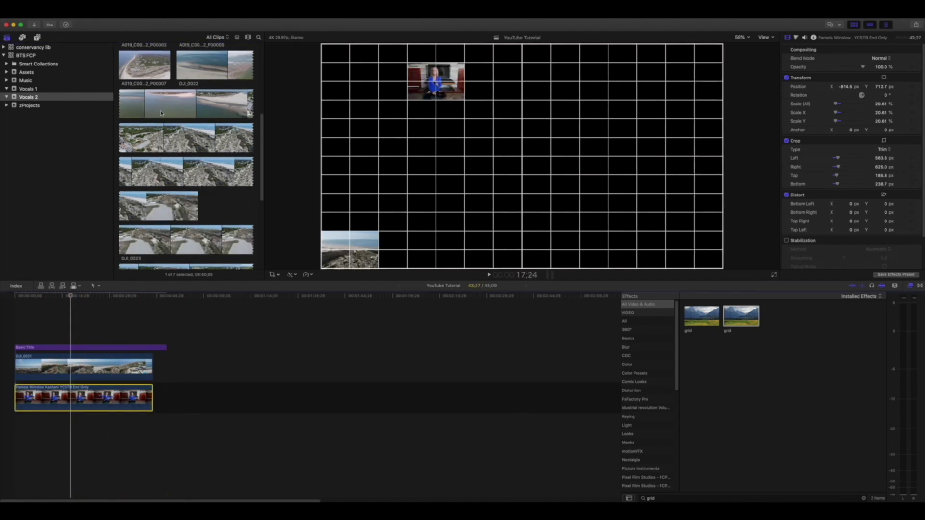
{"action": "left_click", "coordinate": [45, 318]}
{"action": "scroll", "coordinate": [186, 159], "scroll_direction": "down", "scroll_amount": 8}
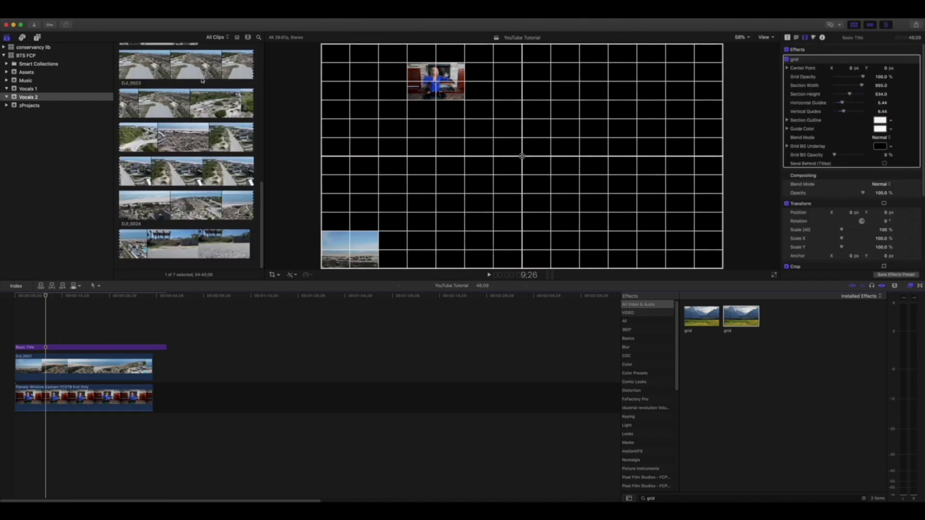
{"action": "left_click", "coordinate": [120, 71]}
{"action": "left_click_drag", "start_coordinate": [121, 67], "coordinate": [46, 320]}
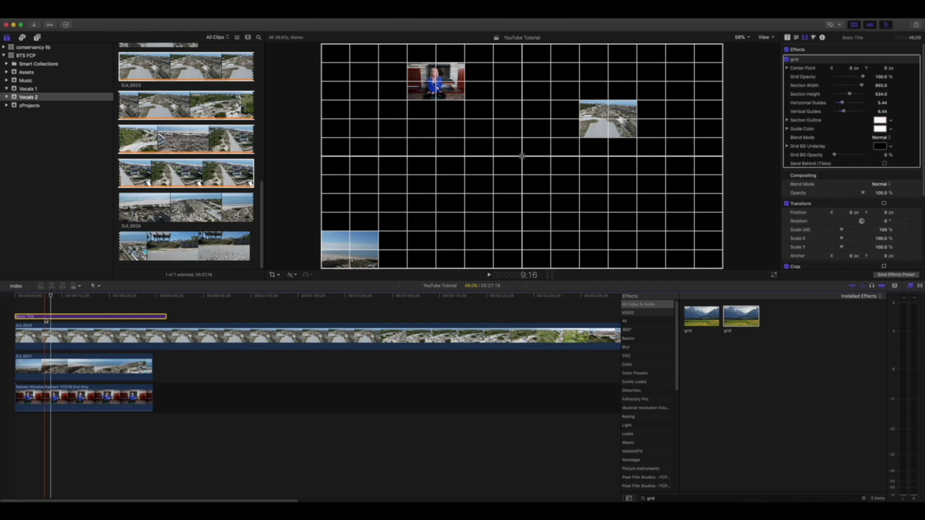
Place the YCSTB Lines Update generator from the pgr category above all clips, starting at the beginning of the timeline.
{"action": "left_click", "coordinate": [38, 38]}
{"action": "left_click", "coordinate": [23, 127]}
{"action": "scroll", "coordinate": [192, 154], "scroll_direction": "down", "scroll_amount": 2}
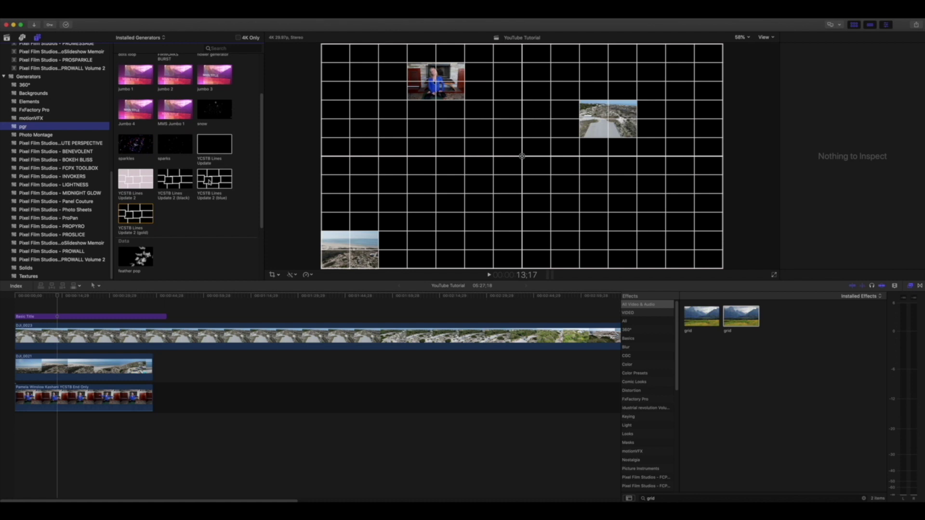
{"action": "left_click", "coordinate": [205, 134]}
{"action": "left_click_drag", "start_coordinate": [210, 136], "coordinate": [69, 304]}
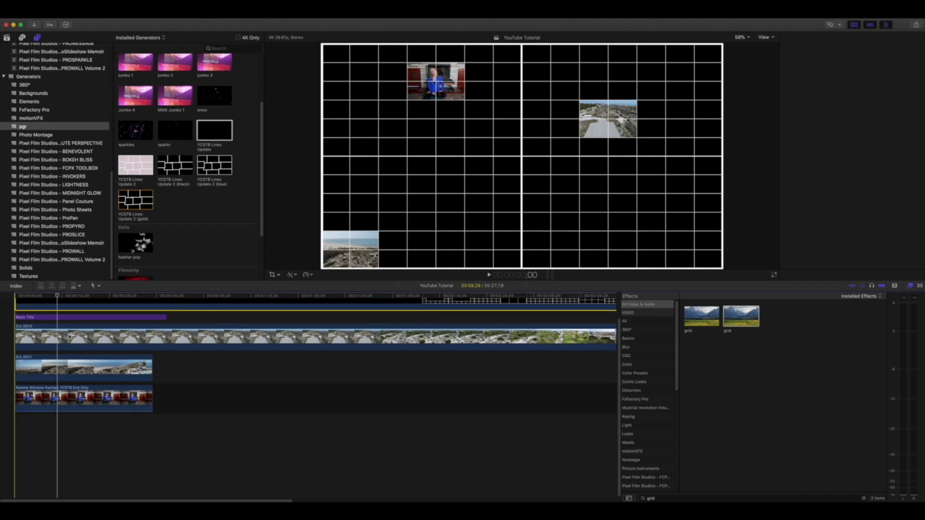
{"action": "left_click_drag", "start_coordinate": [69, 337], "coordinate": [68, 337]}
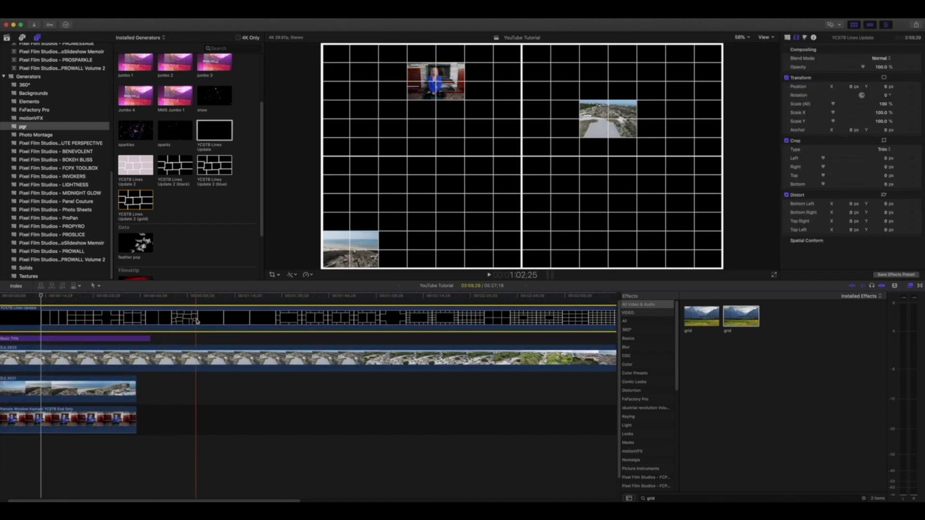
Disable the Basic Title's grid overlay and preview the line layouts at several points along the YCSTB Lines Update generator.
{"action": "left_click", "coordinate": [110, 338]}
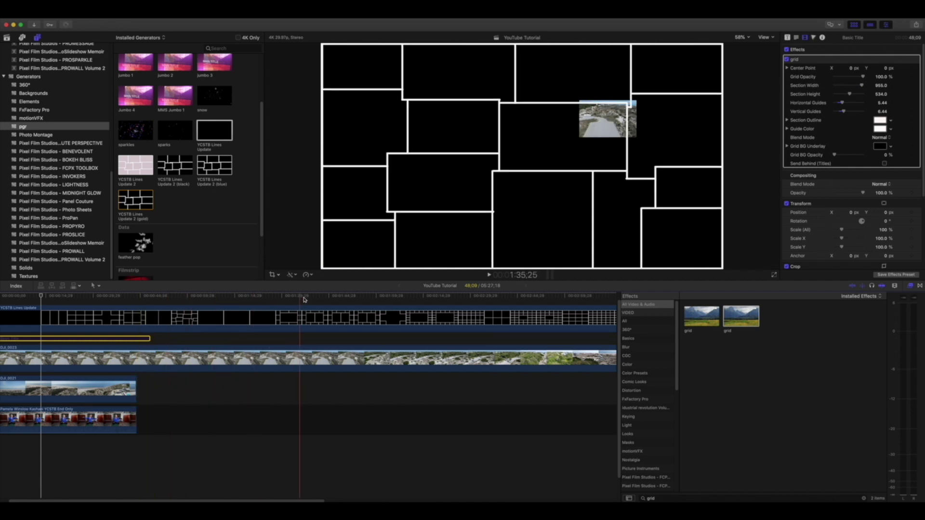
{"action": "left_click", "coordinate": [298, 318]}
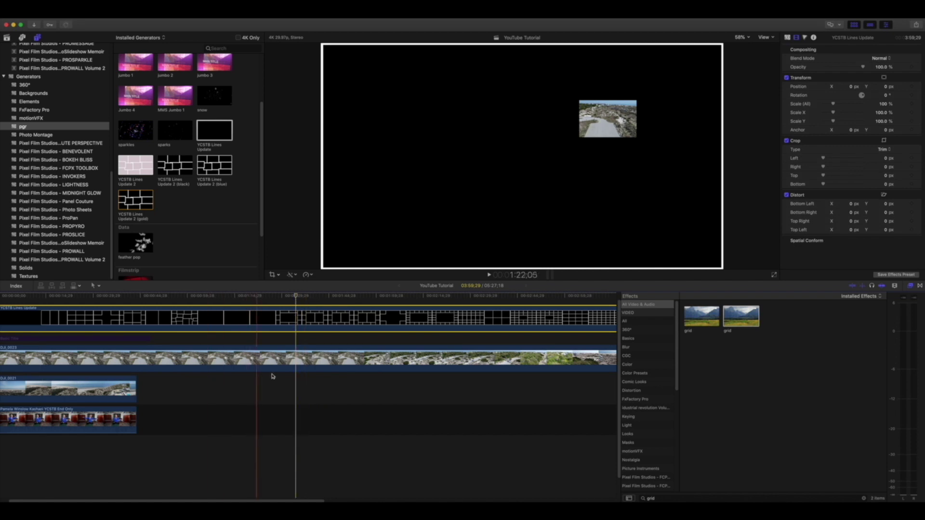
{"action": "left_click", "coordinate": [295, 363]}
{"action": "left_click_drag", "start_coordinate": [295, 300], "coordinate": [177, 297]}
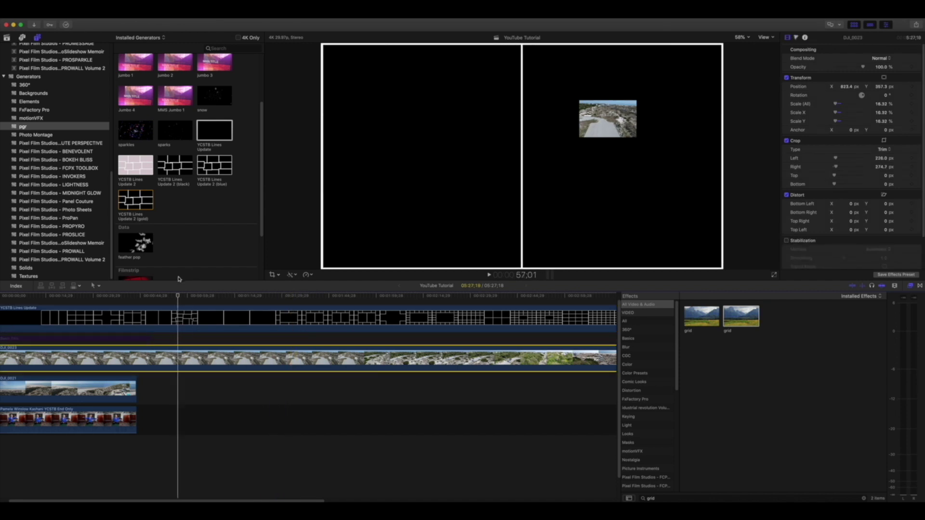
{"action": "left_click", "coordinate": [120, 300]}
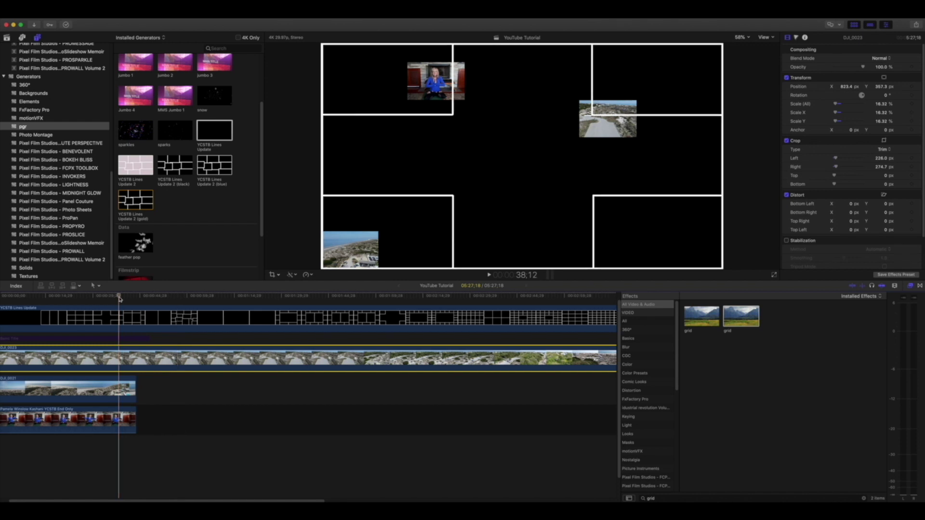
{"action": "scroll", "coordinate": [120, 299], "scroll_direction": "left", "scroll_amount": 1}
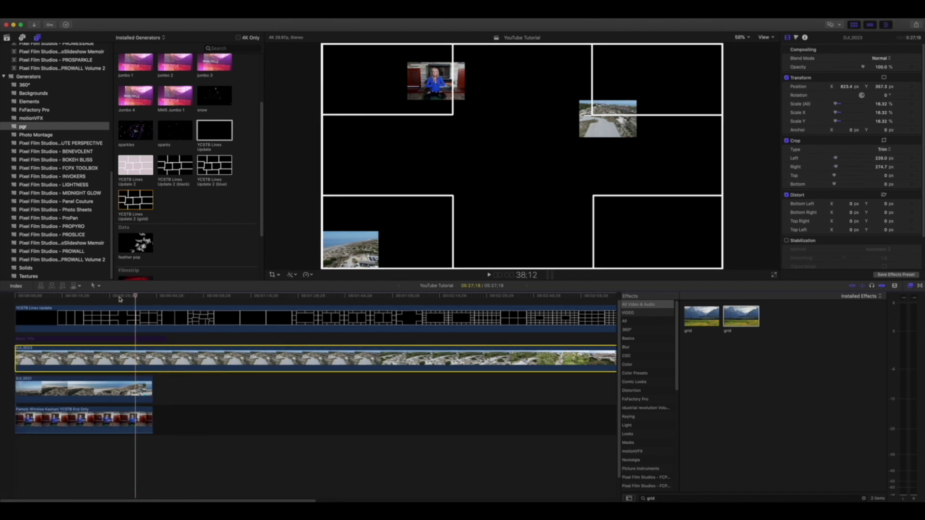
{"action": "left_click", "coordinate": [264, 318]}
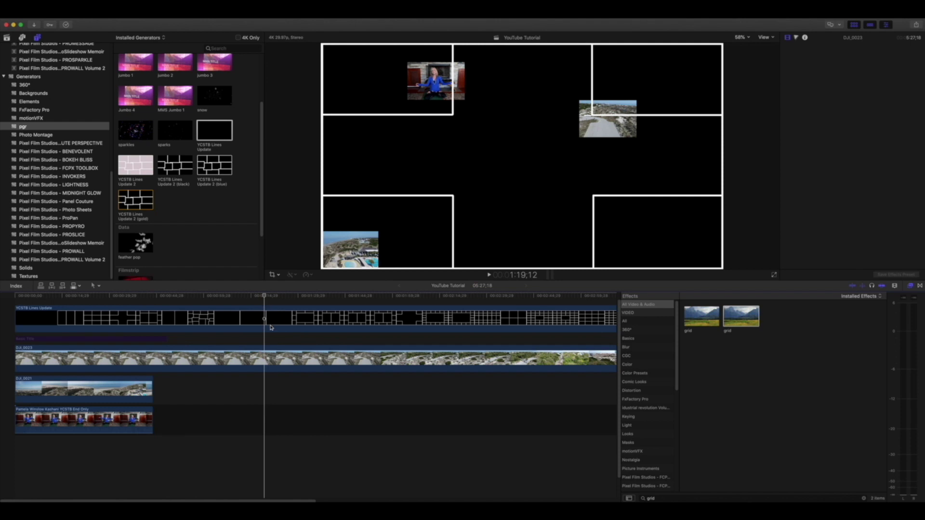
Split the DJI_0023 clip where the DJI_0021 clip ends and select the section after the cut.
{"action": "key", "text": "b"}
{"action": "left_click", "coordinate": [153, 360]}
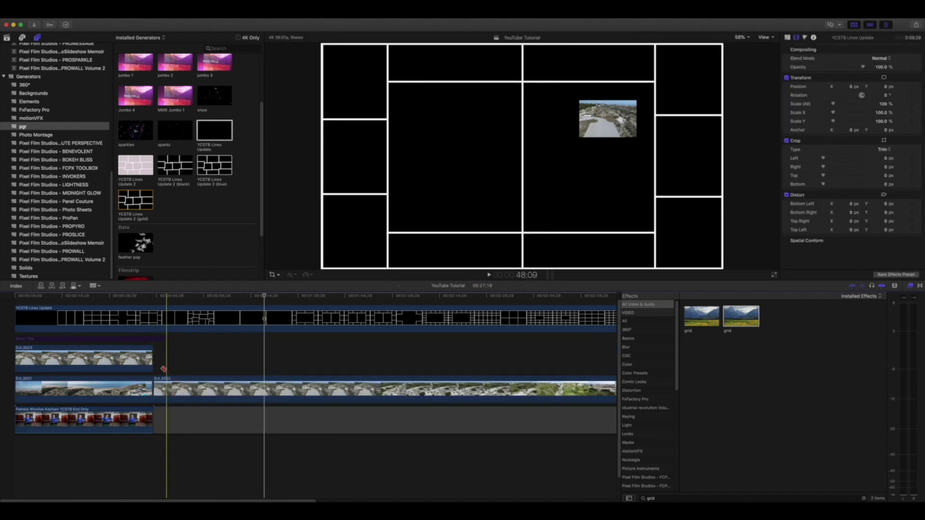
{"action": "left_click", "coordinate": [199, 382]}
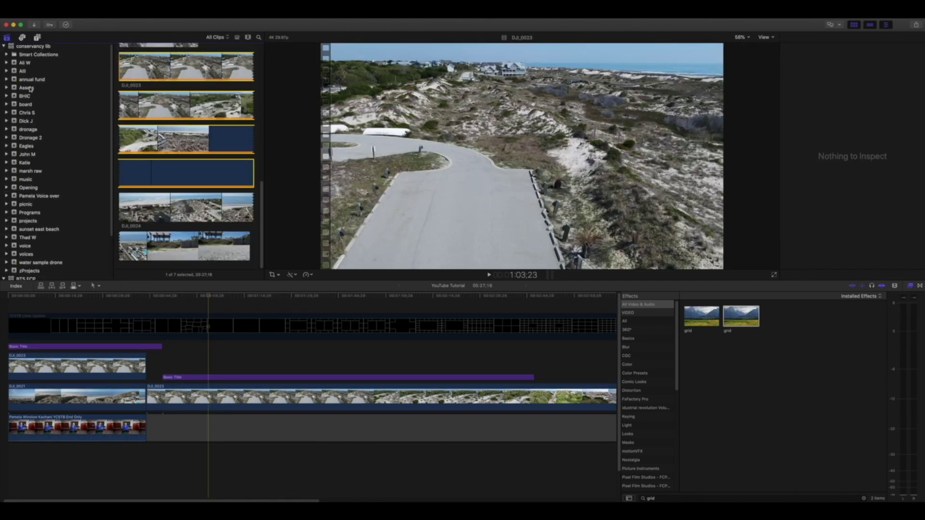
Place the rule of thirds image from the Assets event above the YCSTB Lines Update generator, around 3:02 in the timeline.
{"action": "left_click", "coordinate": [28, 90]}
{"action": "left_click", "coordinate": [140, 74]}
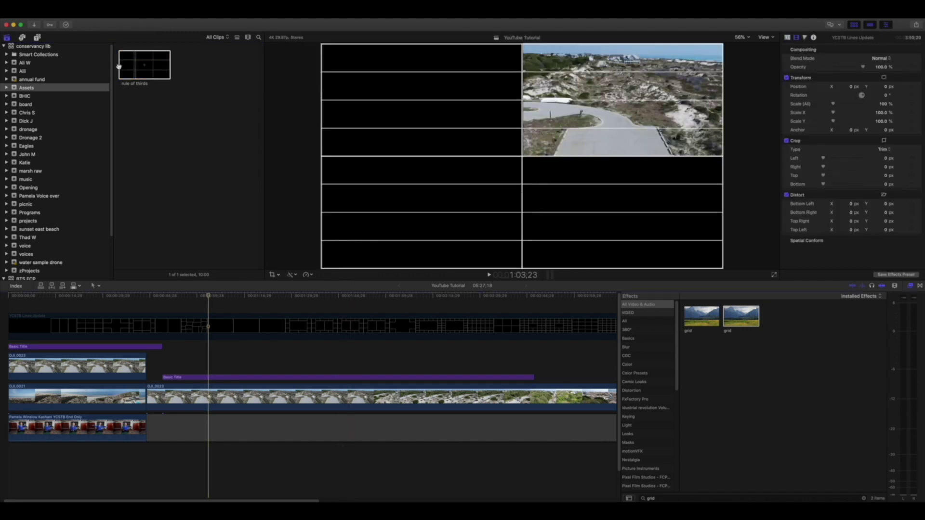
{"action": "left_click_drag", "start_coordinate": [163, 72], "coordinate": [537, 340]}
{"action": "left_click", "coordinate": [535, 353]}
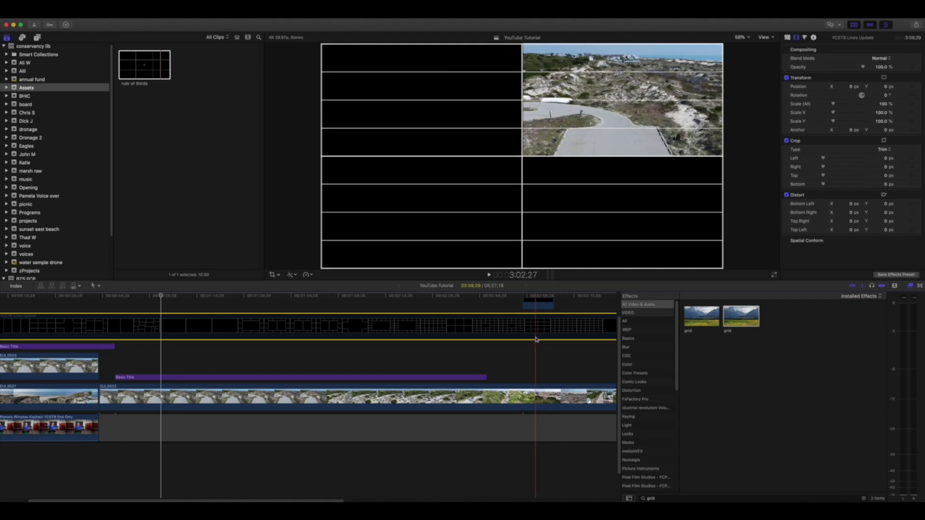
{"action": "left_click", "coordinate": [522, 157]}
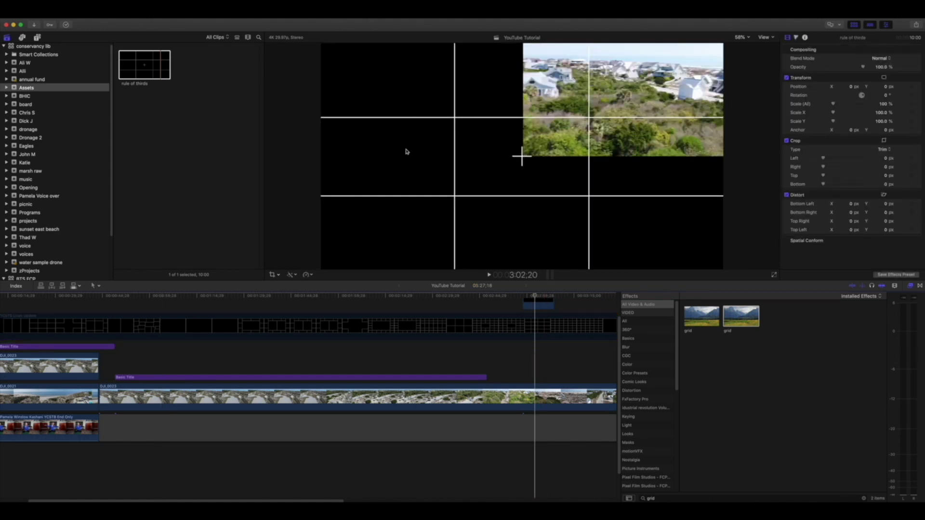
{"action": "left_click", "coordinate": [541, 304]}
{"action": "scroll", "coordinate": [533, 306], "scroll_direction": "up", "scroll_amount": 1}
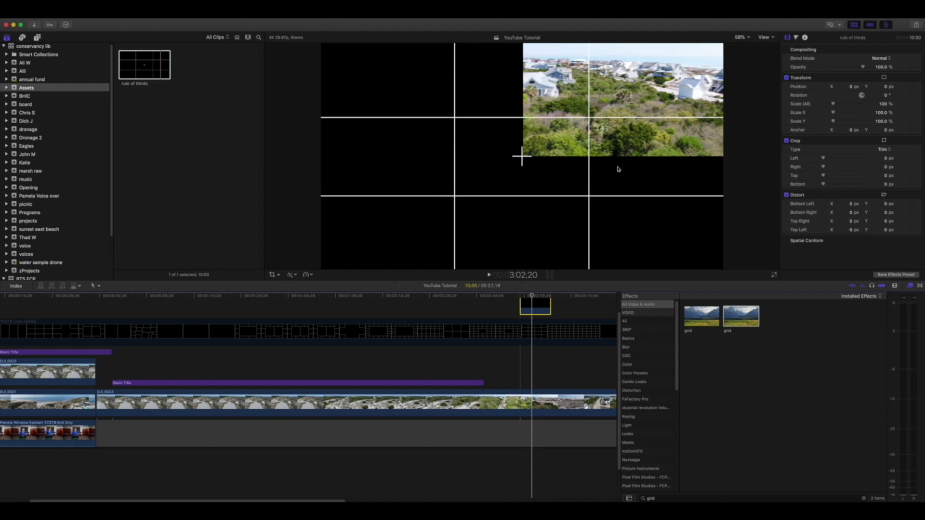
Cut the long DJI_0023 clip shortly before the rule of thirds image and select the section beneath that image.
{"action": "left_click", "coordinate": [524, 432]}
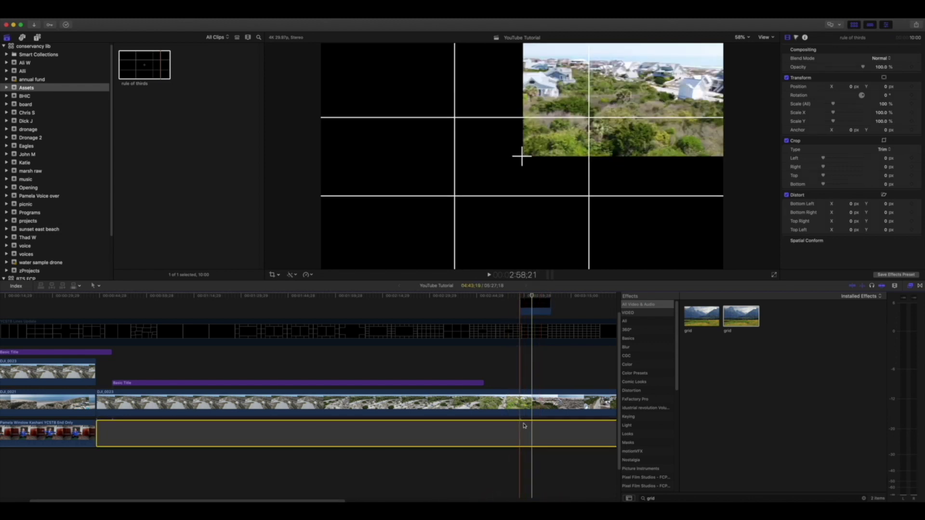
{"action": "left_click", "coordinate": [519, 406]}
{"action": "key", "text": "super+b"}
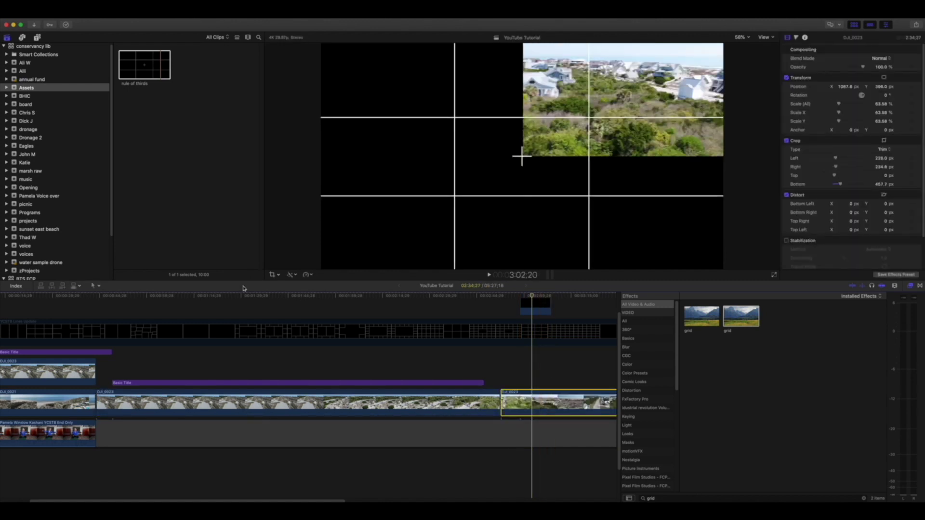
Scale the selected DJI_0023 section to about 145% and position it to fill the right-hand third of the rule of thirds grid.
{"action": "left_click", "coordinate": [282, 275]}
{"action": "left_click", "coordinate": [289, 285]}
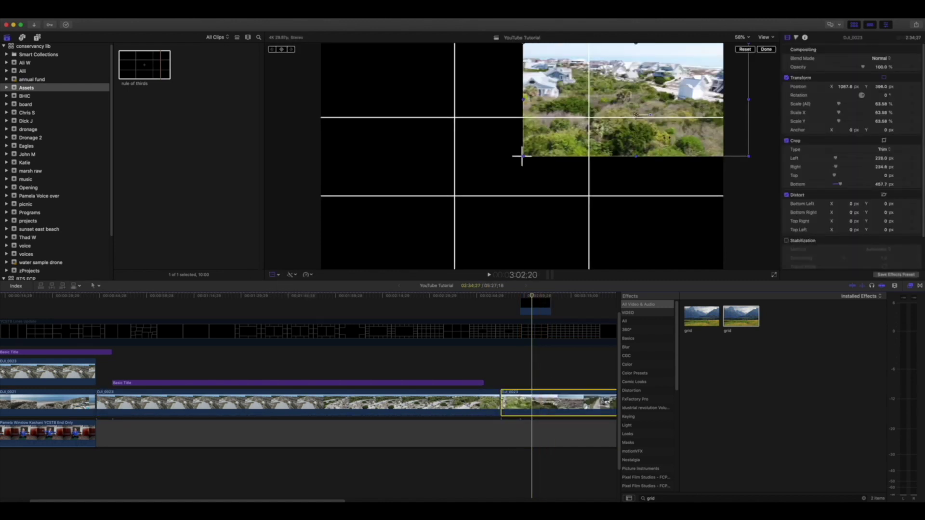
{"action": "left_click_drag", "start_coordinate": [750, 156], "coordinate": [673, 181]}
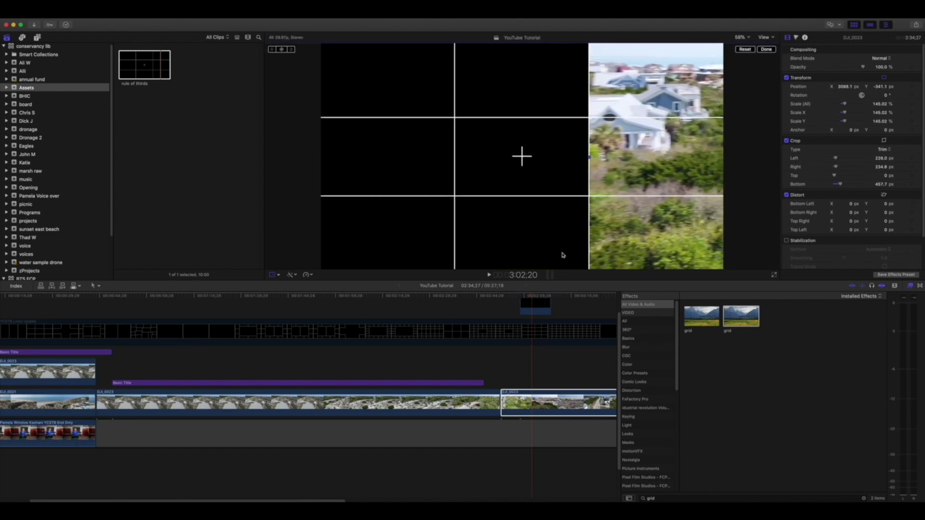
Play the timeline past the rule of thirds image to examine the framing of the resized DJI_0023 section.
{"action": "left_click", "coordinate": [528, 358]}
{"action": "scroll", "coordinate": [559, 366], "scroll_direction": "right", "scroll_amount": 3}
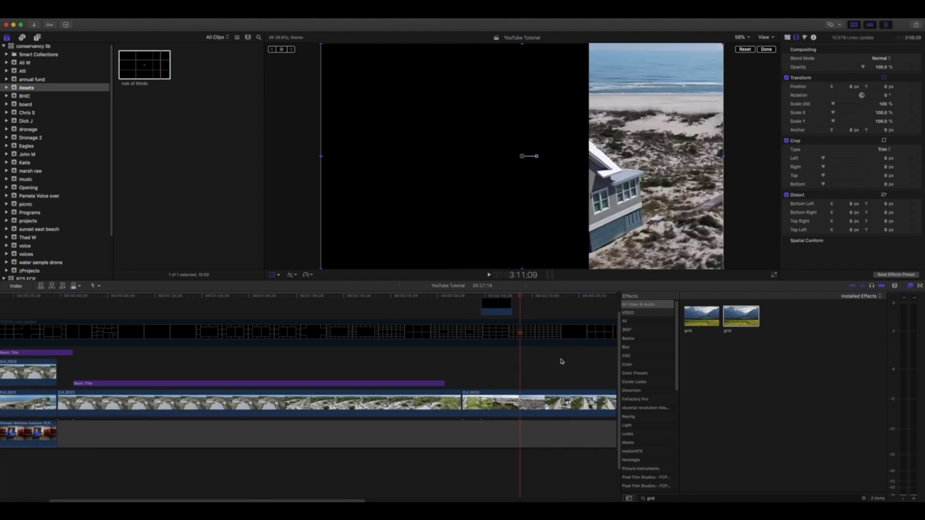
{"action": "key", "text": "space"}
{"action": "left_click", "coordinate": [487, 356]}
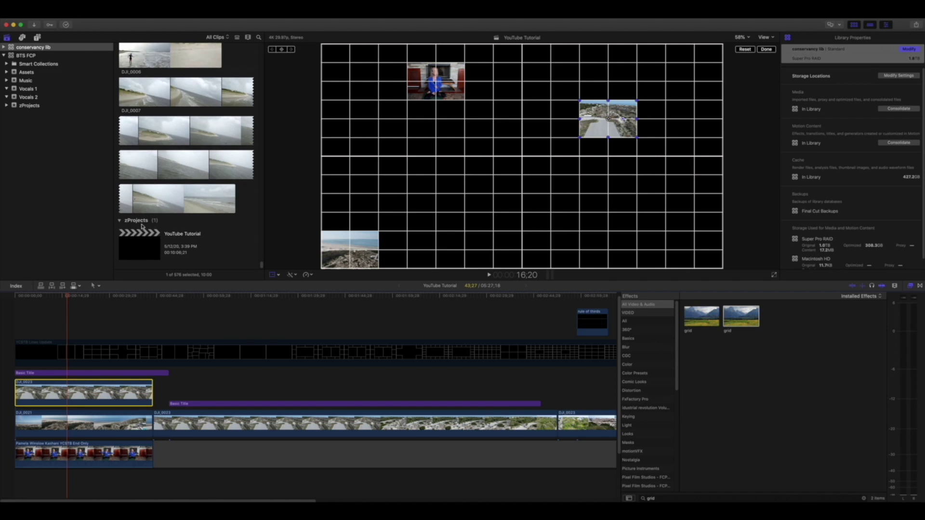
Add the DJI_0007 beach clip above the short DJI_0023 clip at the start of the timeline.
{"action": "left_click", "coordinate": [150, 123]}
{"action": "scroll", "coordinate": [150, 123], "scroll_direction": "up", "scroll_amount": 2}
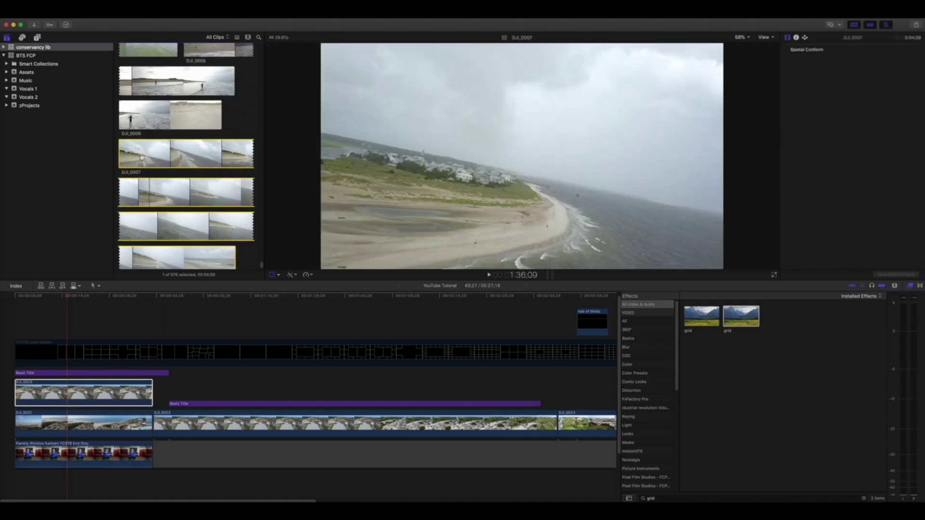
{"action": "left_click_drag", "start_coordinate": [140, 183], "coordinate": [11, 381]}
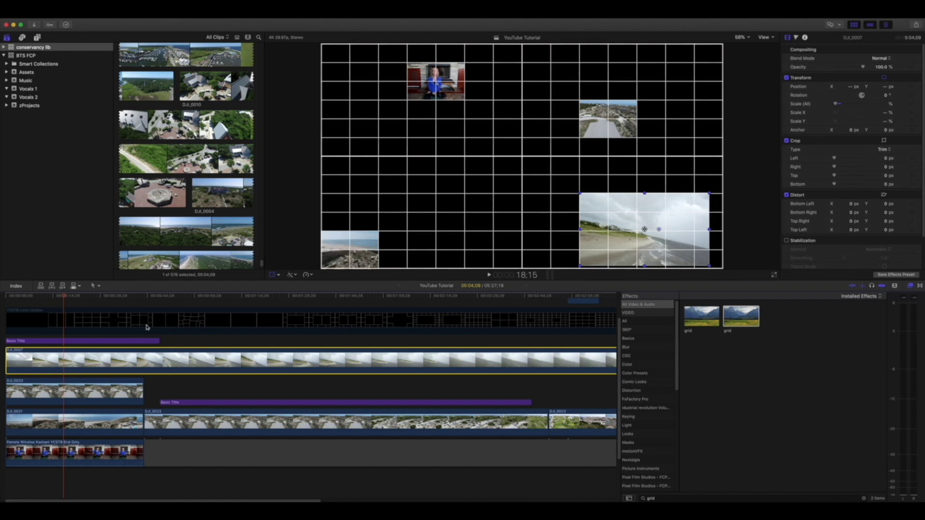
Cut the DJI_0007 clip where the short DJI_0023 clip ends and select its first section.
{"action": "left_click", "coordinate": [144, 388]}
{"action": "key", "text": "super+shift+b"}
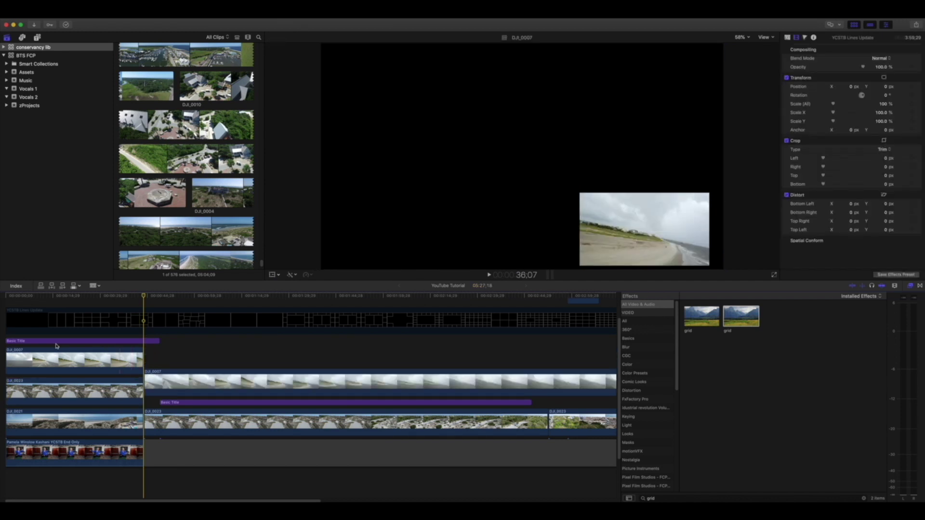
{"action": "left_click", "coordinate": [56, 360]}
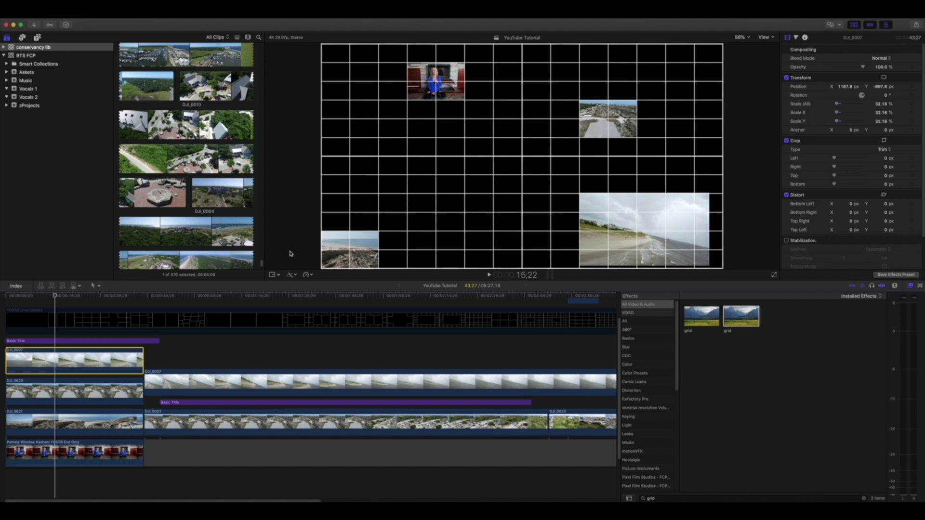
Set transform keyframes for the first DJI_0007 section, one frame after its start and at 43:25 near its end.
{"action": "key", "text": "Home"}
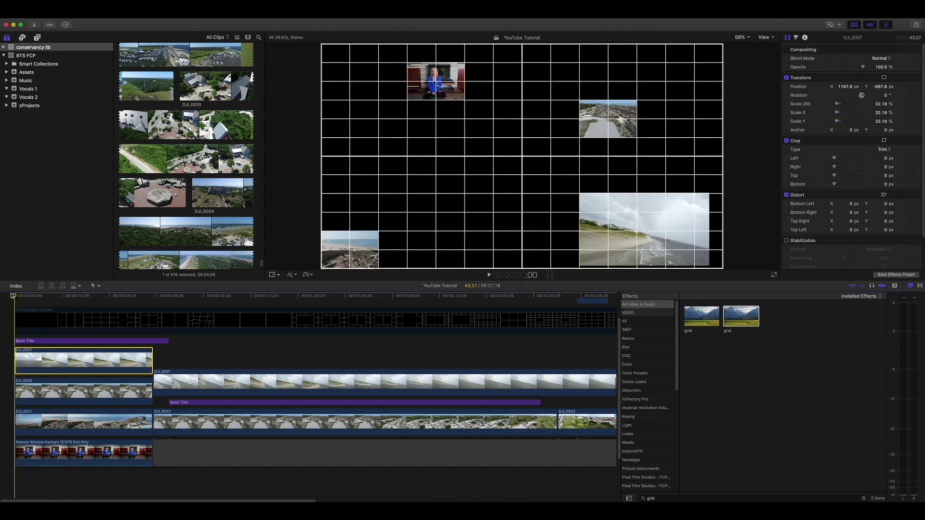
{"action": "left_click", "coordinate": [21, 364]}
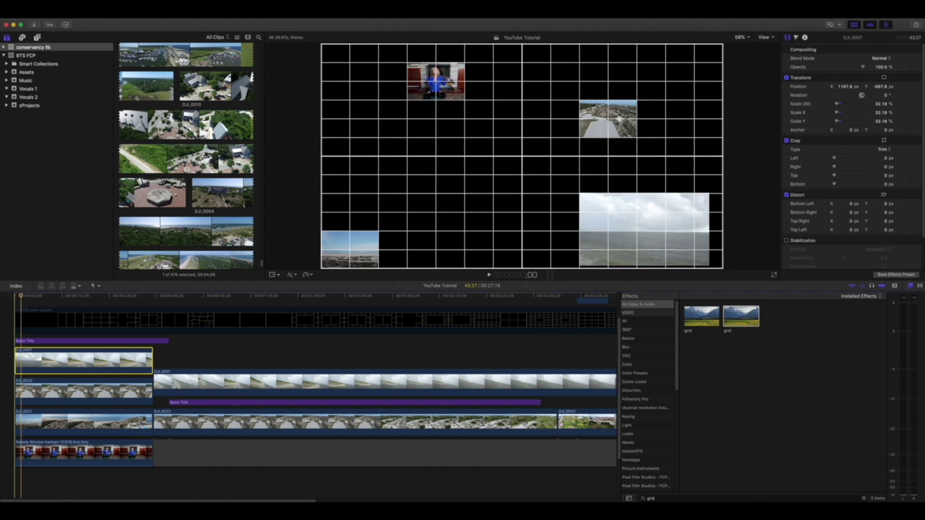
{"action": "left_click", "coordinate": [15, 298]}
{"action": "key", "text": "Right"}
{"action": "left_click", "coordinate": [273, 276]}
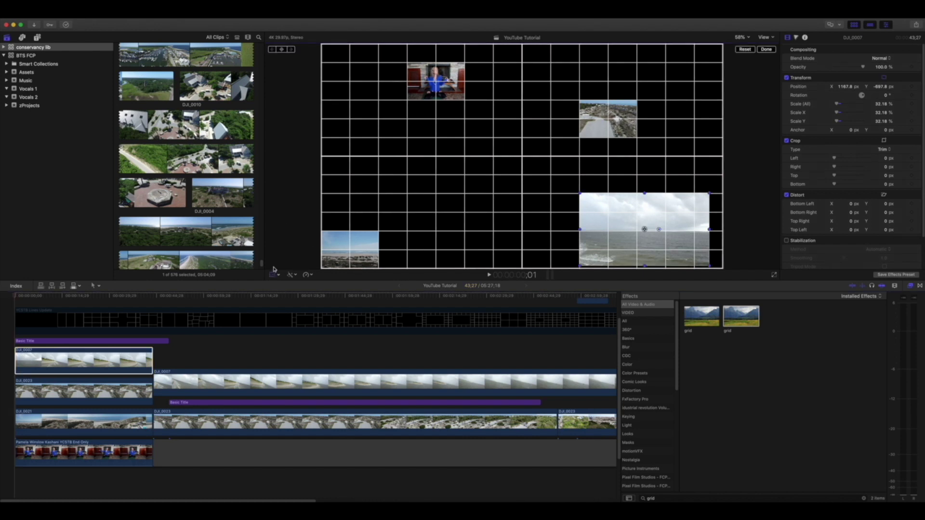
{"action": "left_click", "coordinate": [282, 49]}
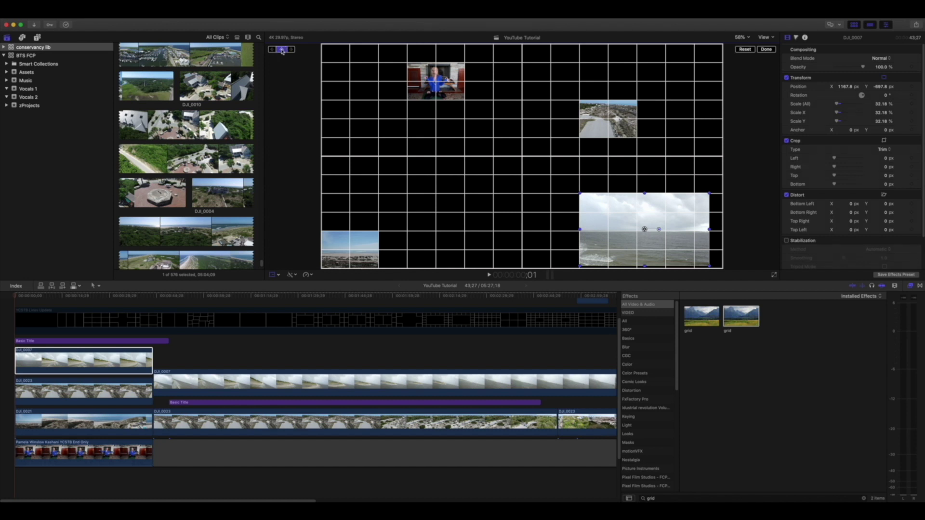
{"action": "left_click", "coordinate": [152, 304]}
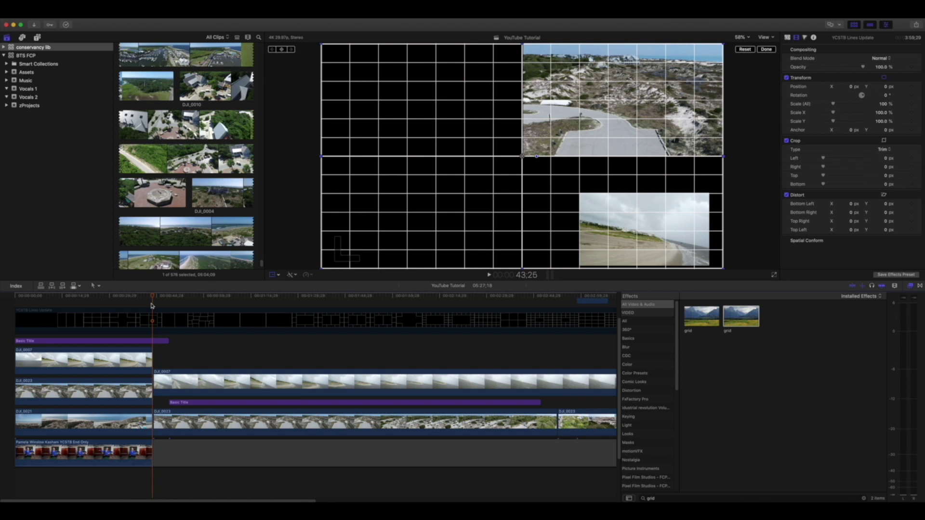
{"action": "left_click", "coordinate": [283, 49]}
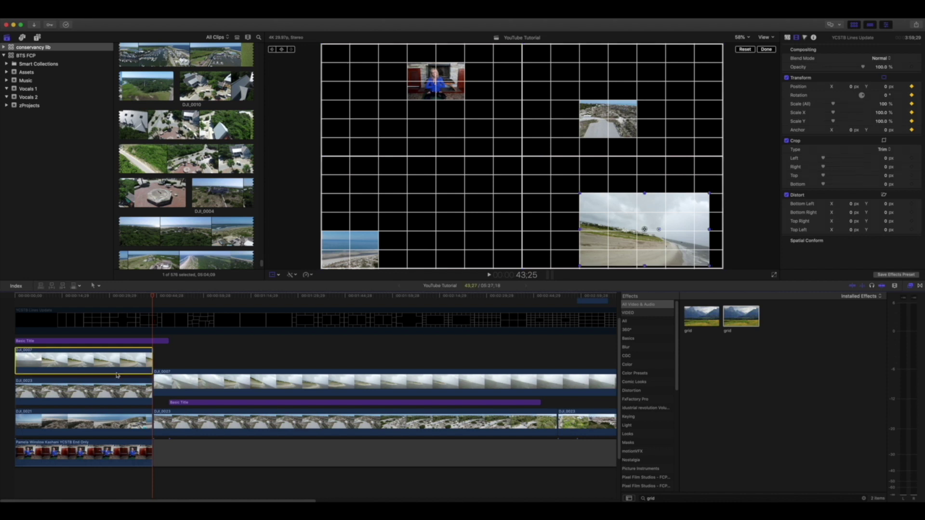
Play and scrub the first DJI_0007 section to examine its sliding movement across the grid.
{"action": "left_click", "coordinate": [26, 362]}
{"action": "key", "text": "space"}
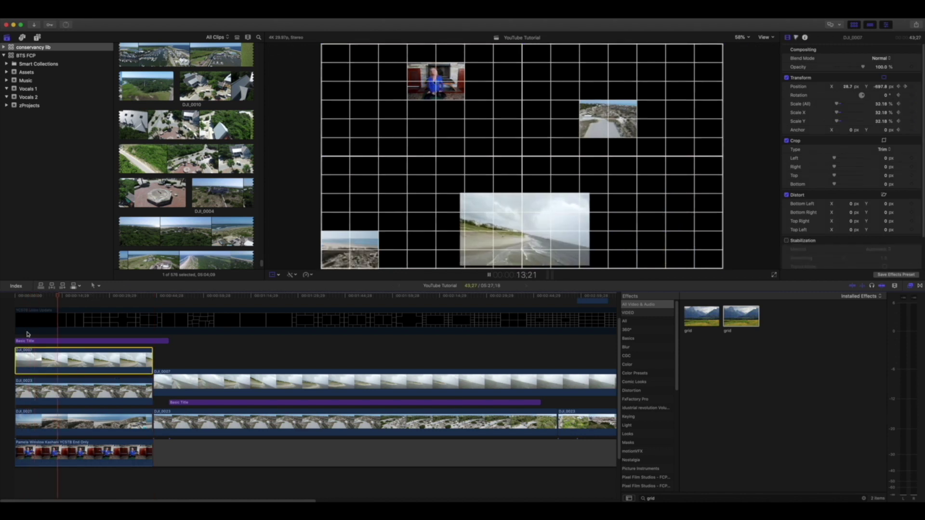
{"action": "key", "text": "space"}
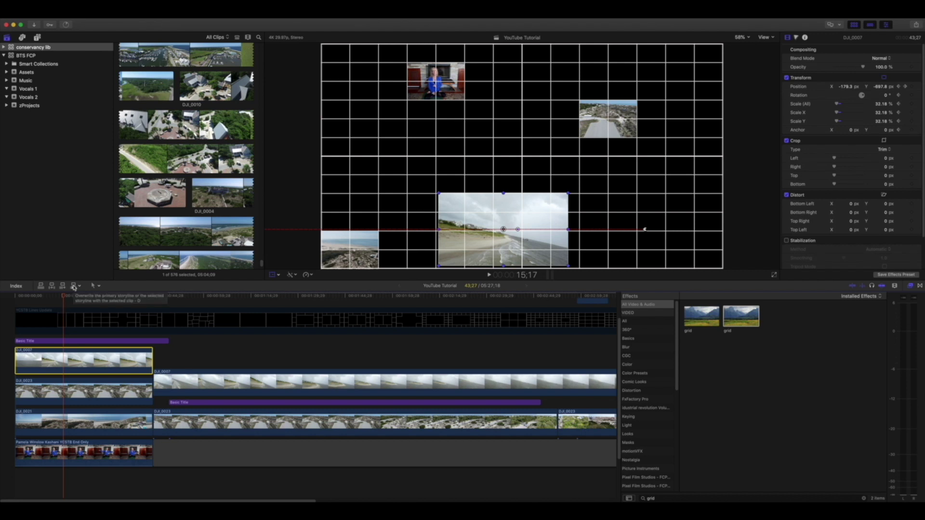
{"action": "left_click_drag", "start_coordinate": [74, 296], "coordinate": [40, 301]}
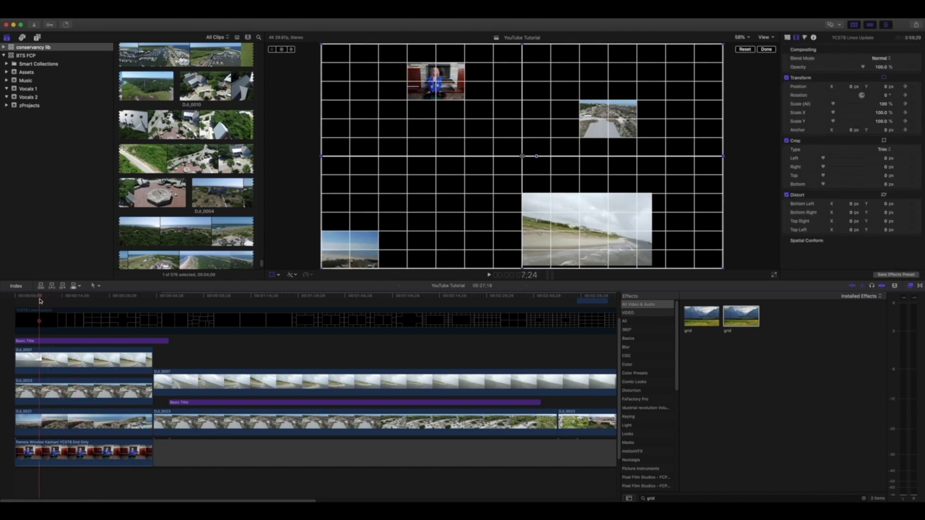